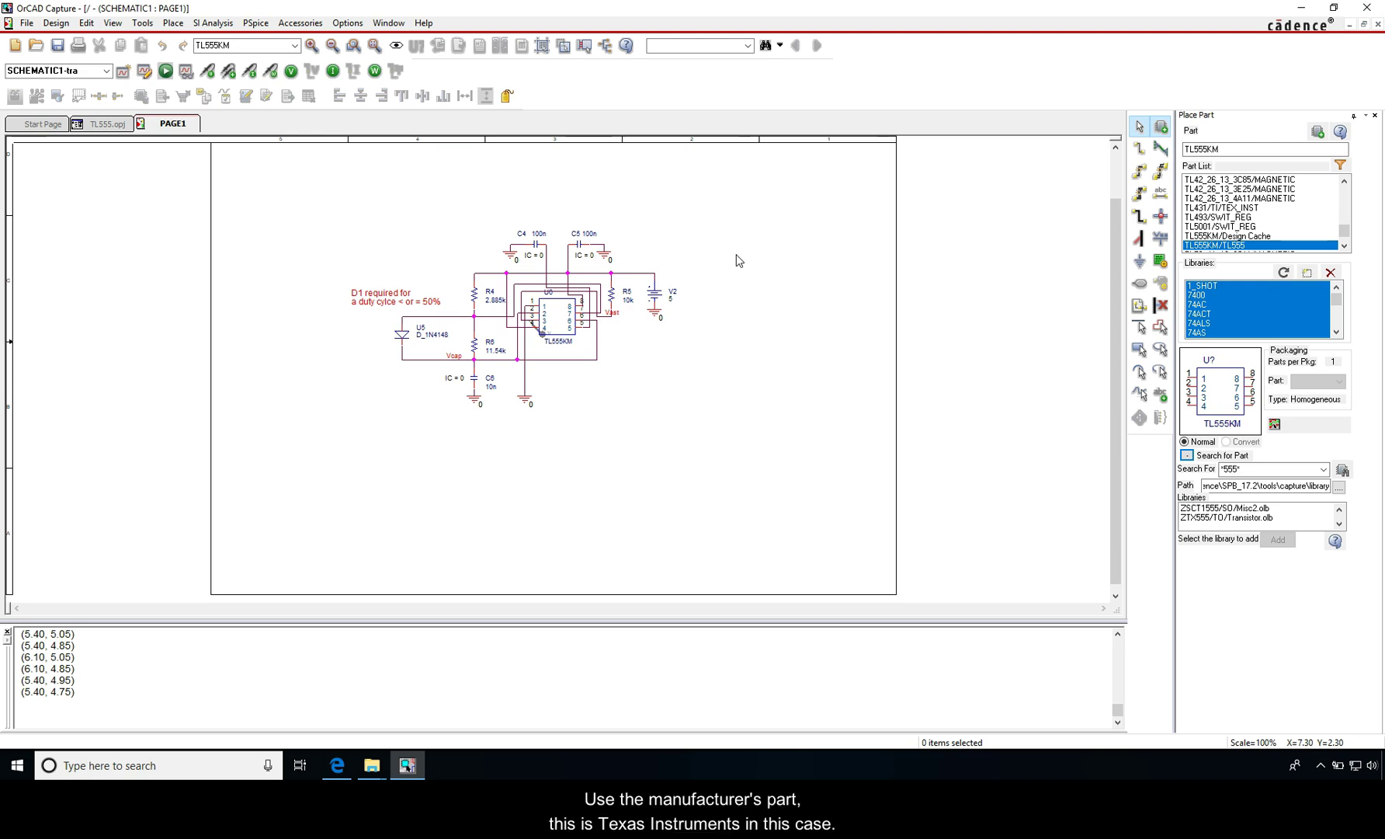
Step: Select and then deselect part U6 on the OrCAD schematic, adjusting the view
left_click(736, 239)
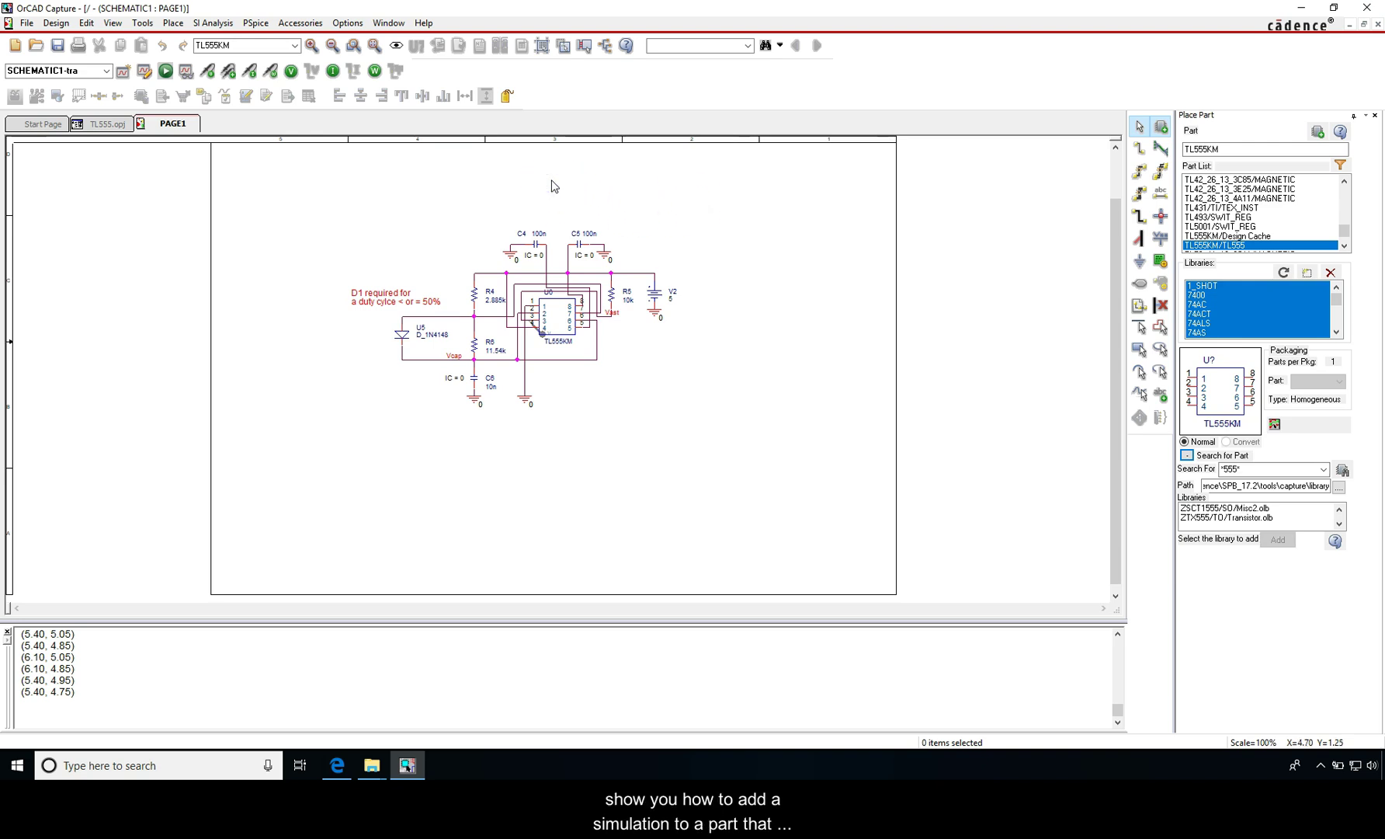
left_click(730, 238)
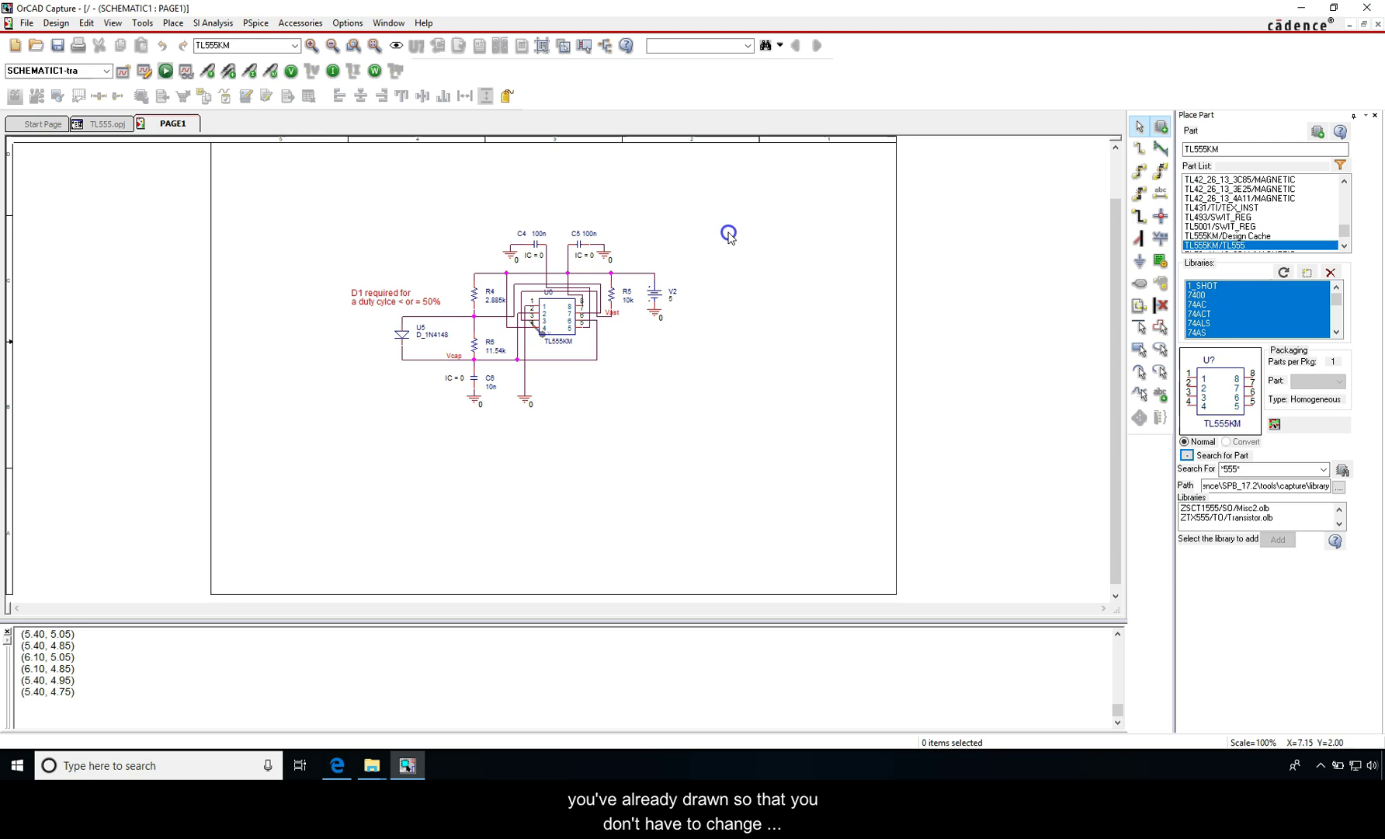
left_click(556, 325)
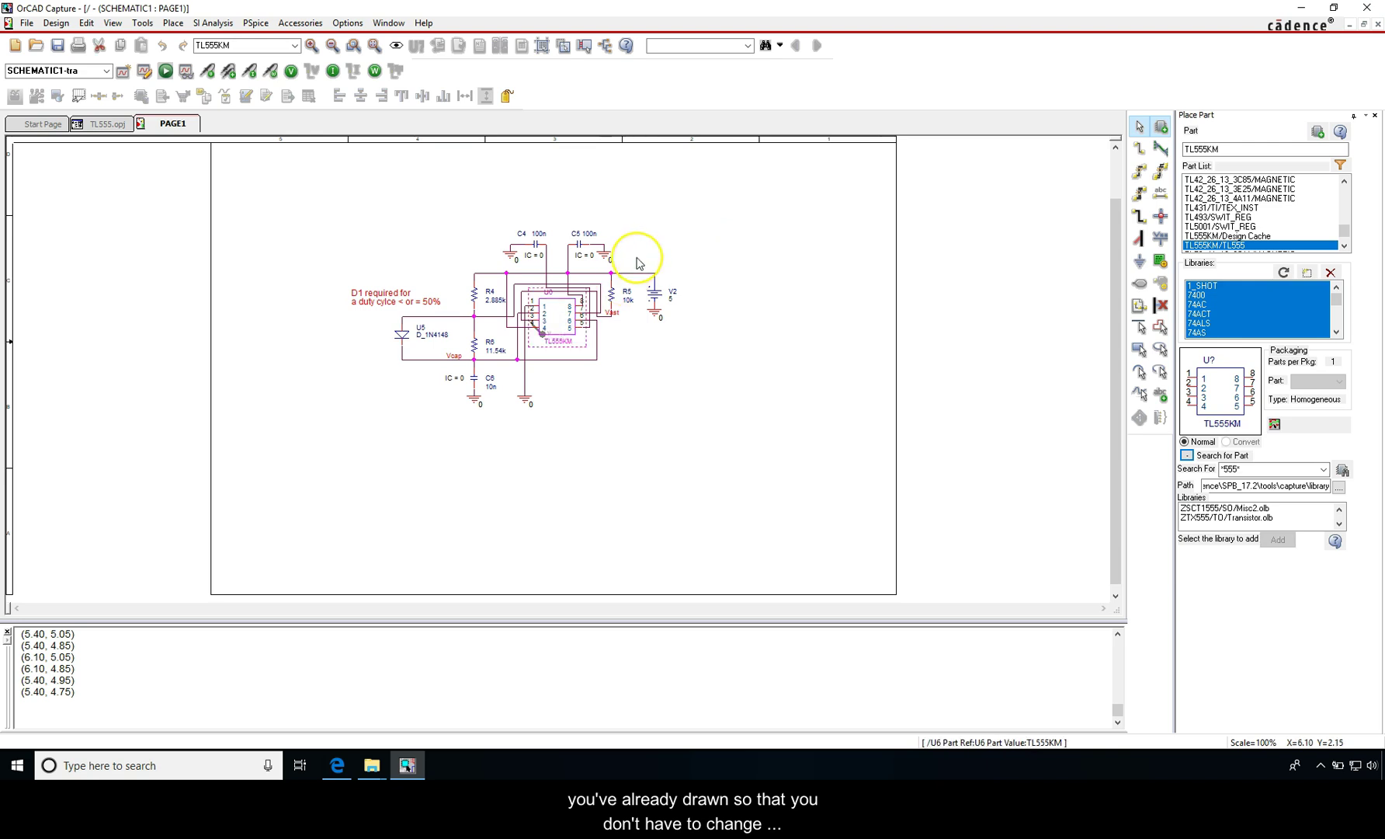
left_click(666, 230)
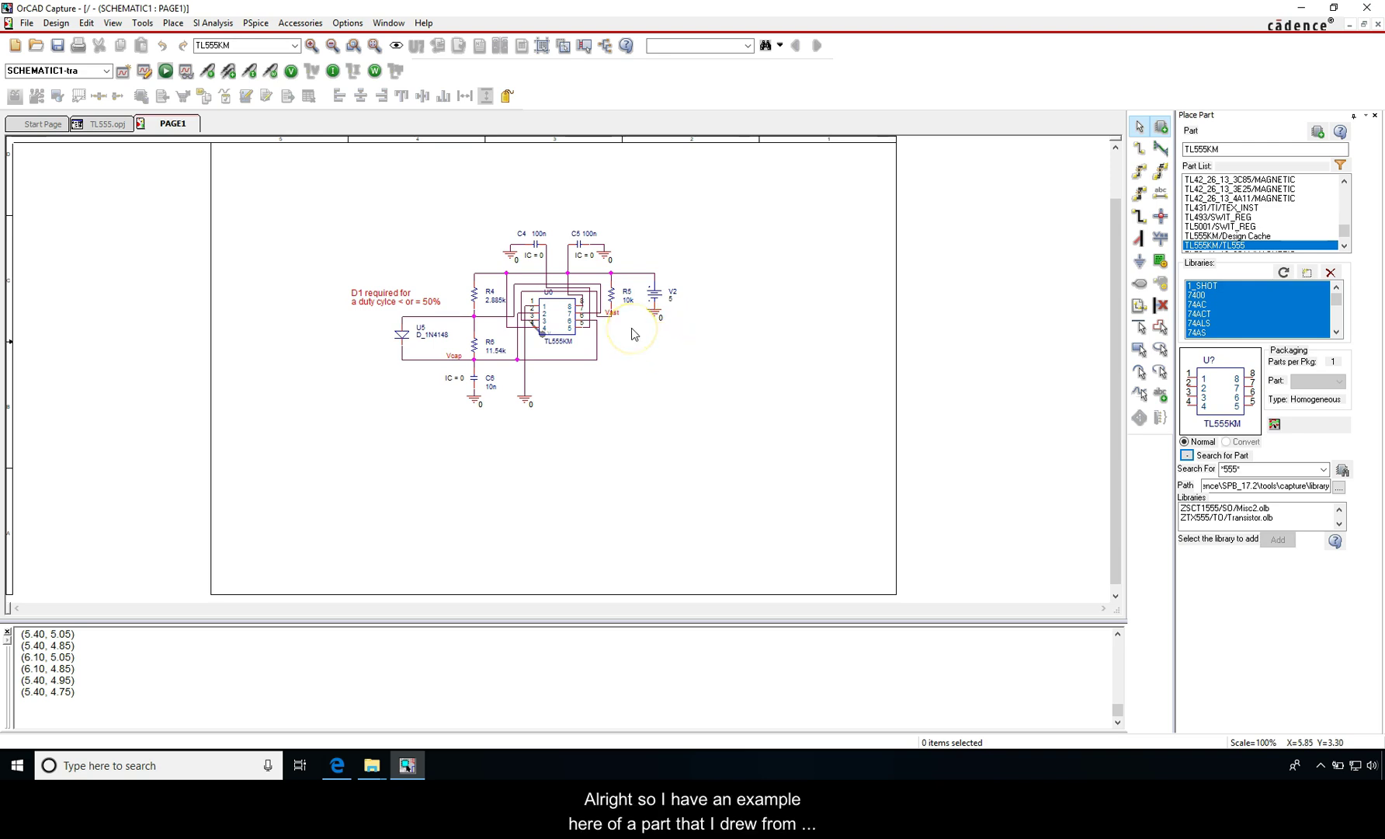
scroll(632, 333, "up", 1, "ctrl")
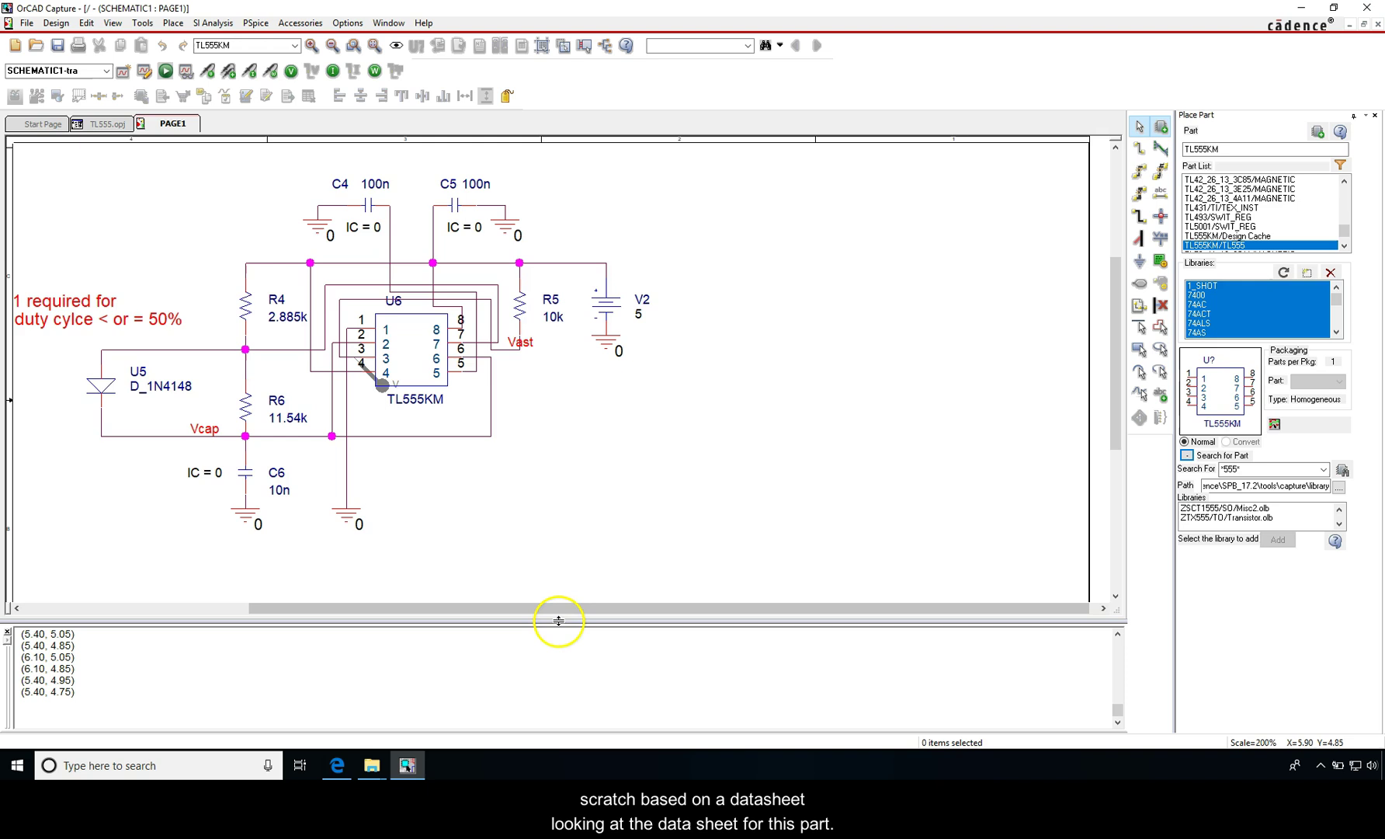
left_click_drag(559, 608, 480, 608)
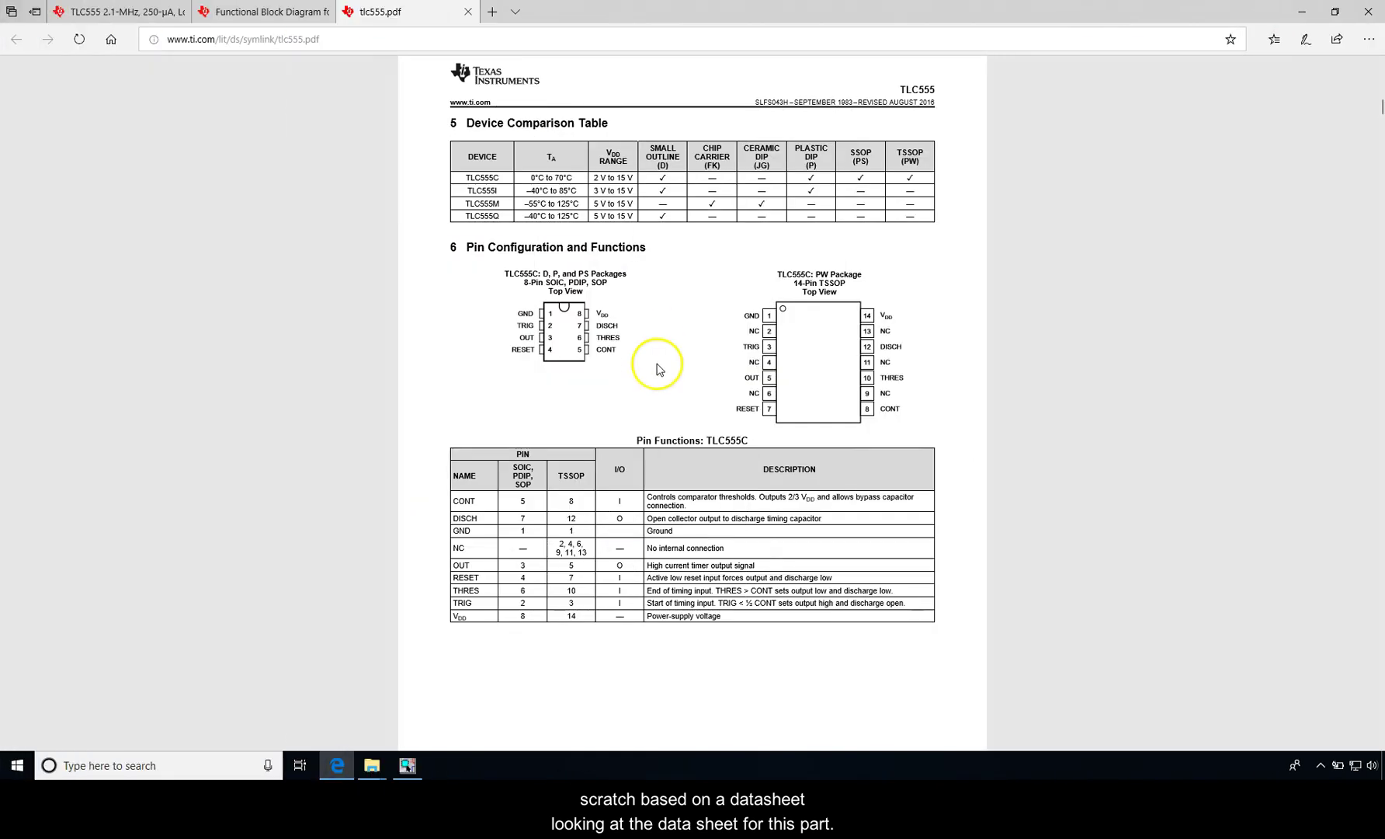
Step: Check the 8-pin package title and pin 1 row in the TLC555 datasheet
left_click(656, 368)
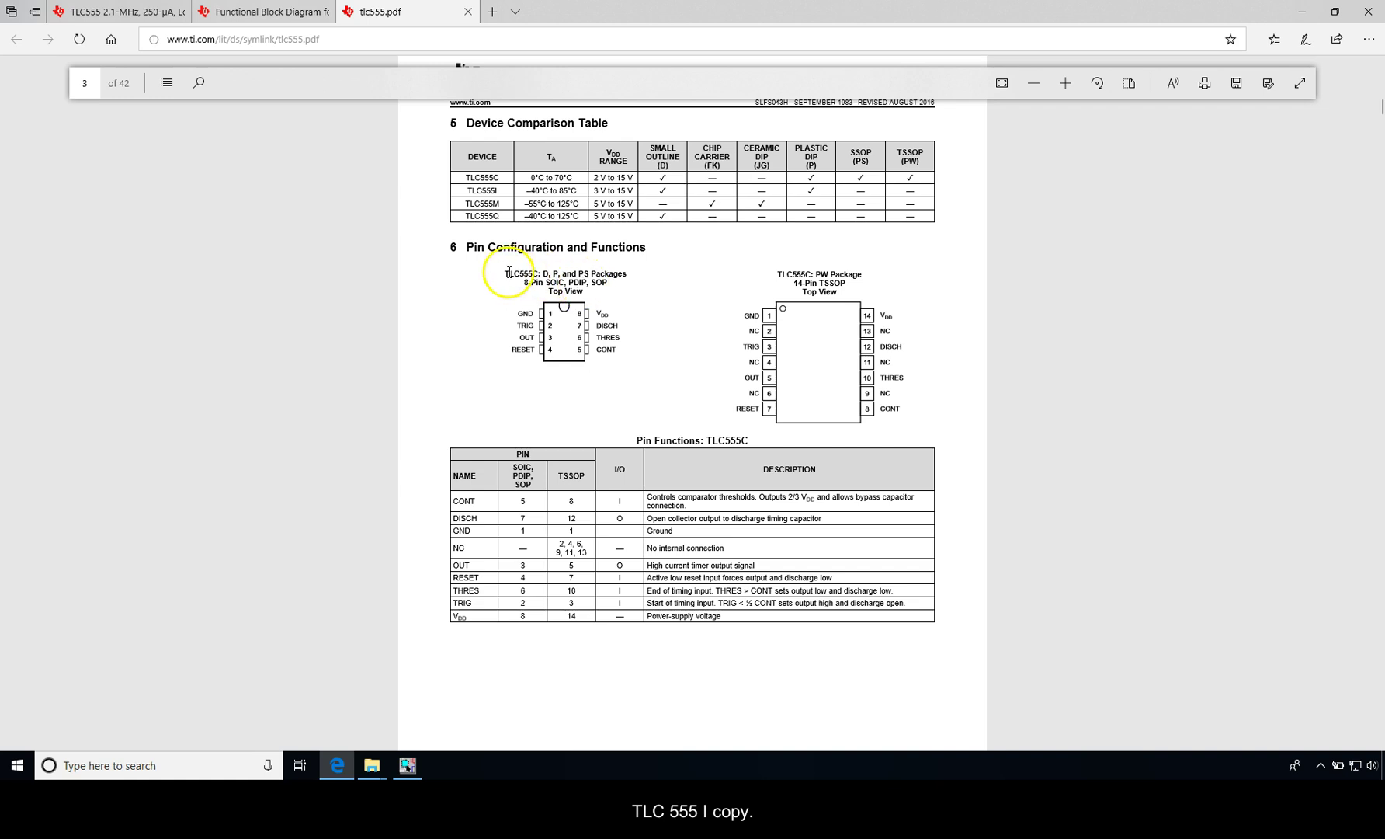
left_click_drag(505, 272, 627, 274)
left_click(545, 313)
left_click(545, 313)
left_click_drag(545, 313, 604, 346)
left_click(601, 349)
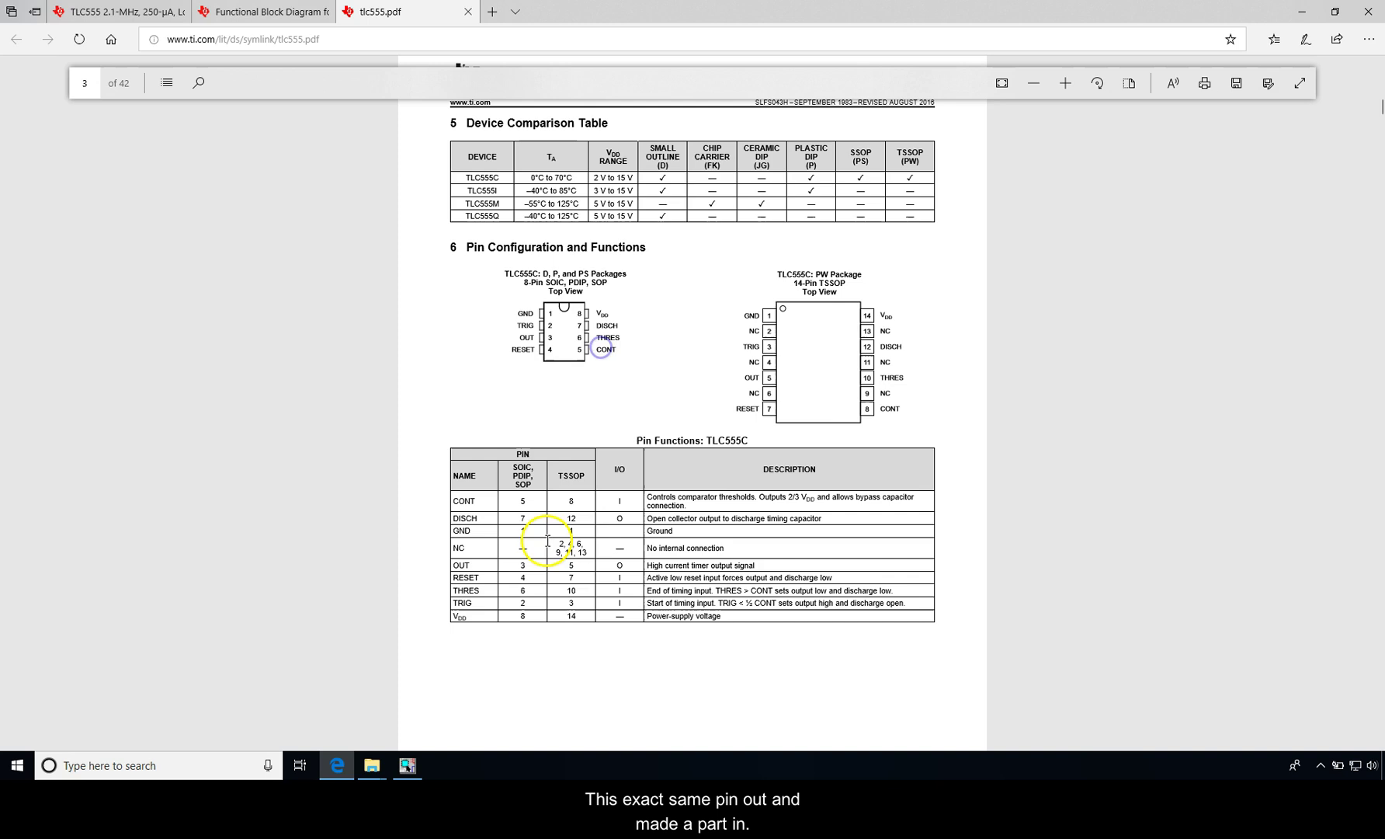
left_click(404, 767)
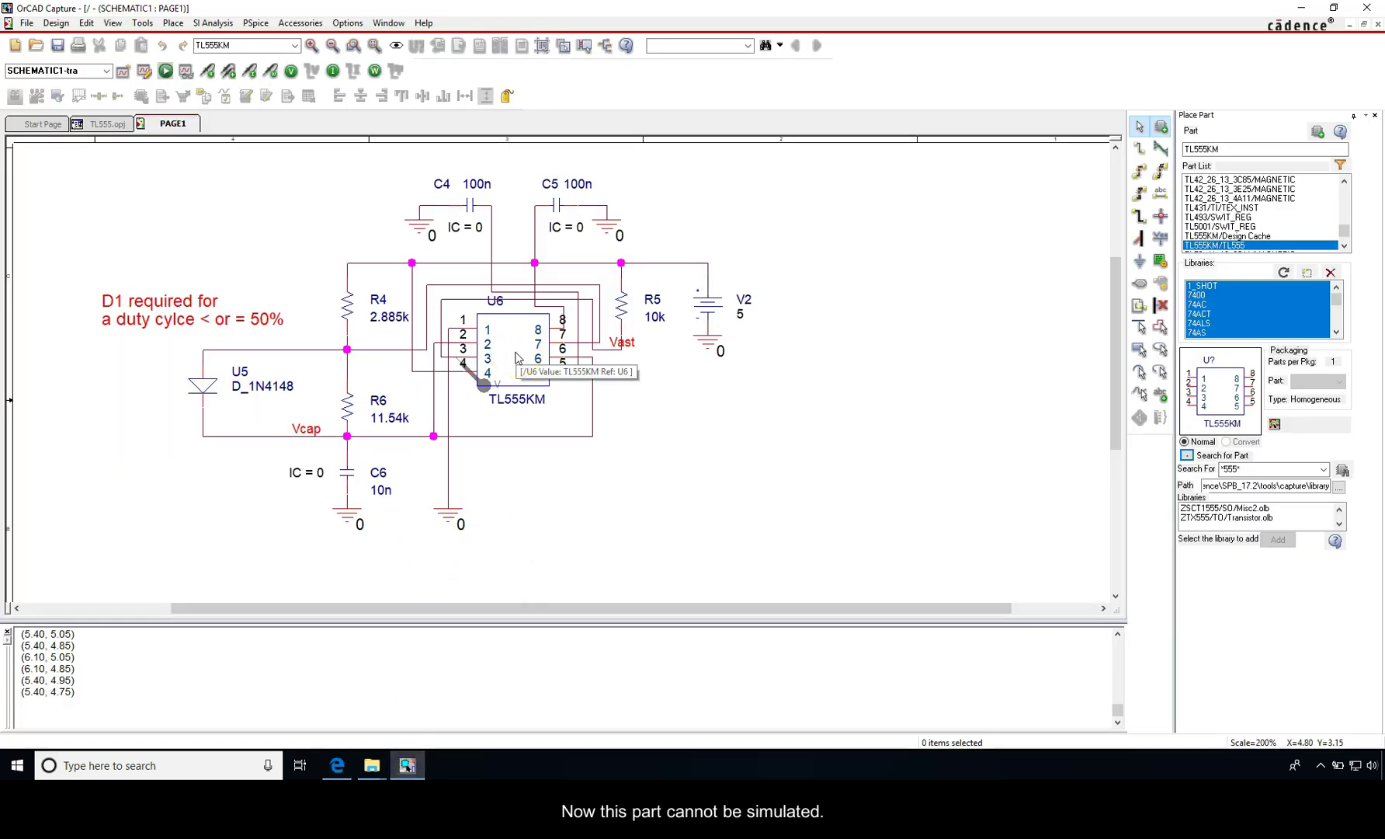
Step: Run PSpice and accept the warning that U6 cannot be simulated
left_click(165, 70)
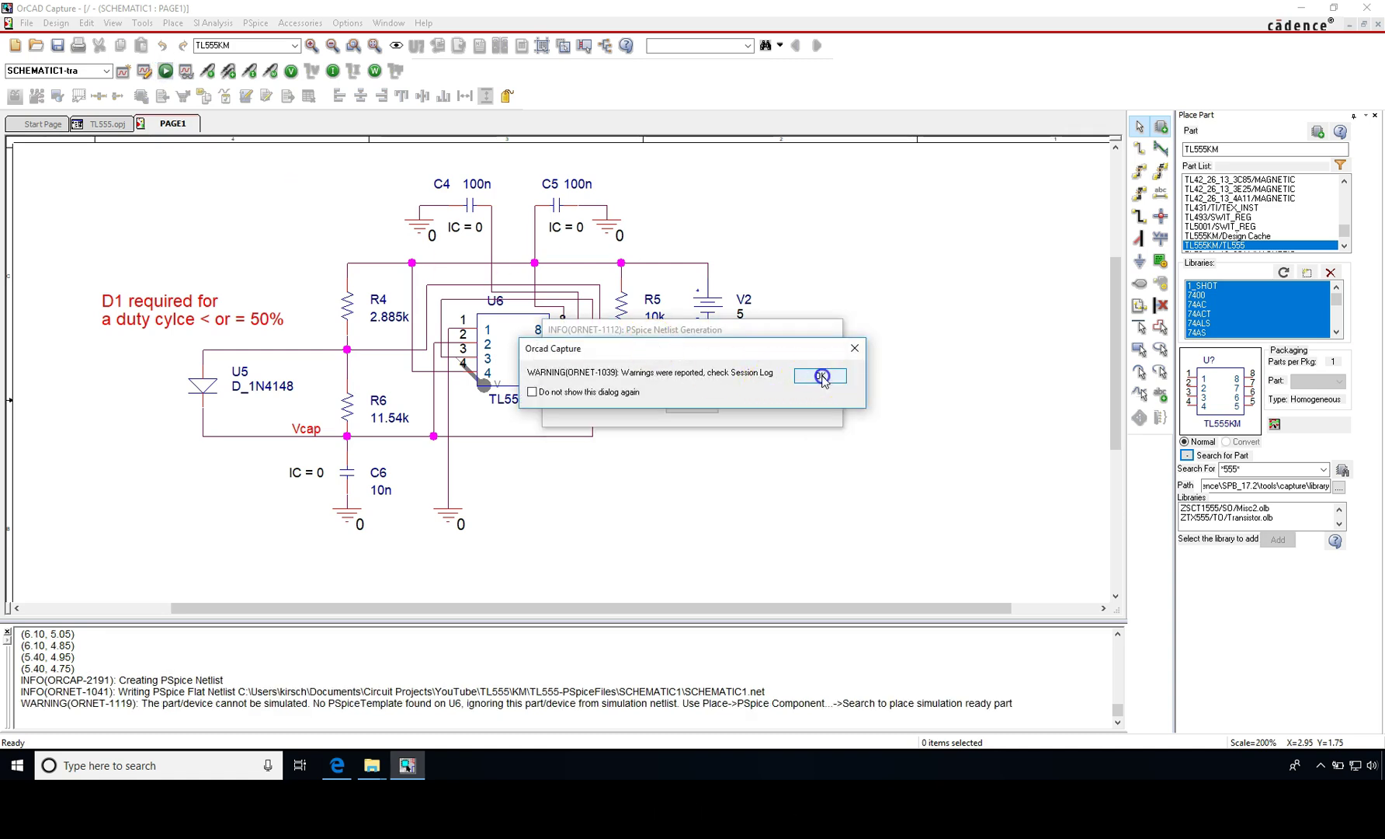
left_click(821, 376)
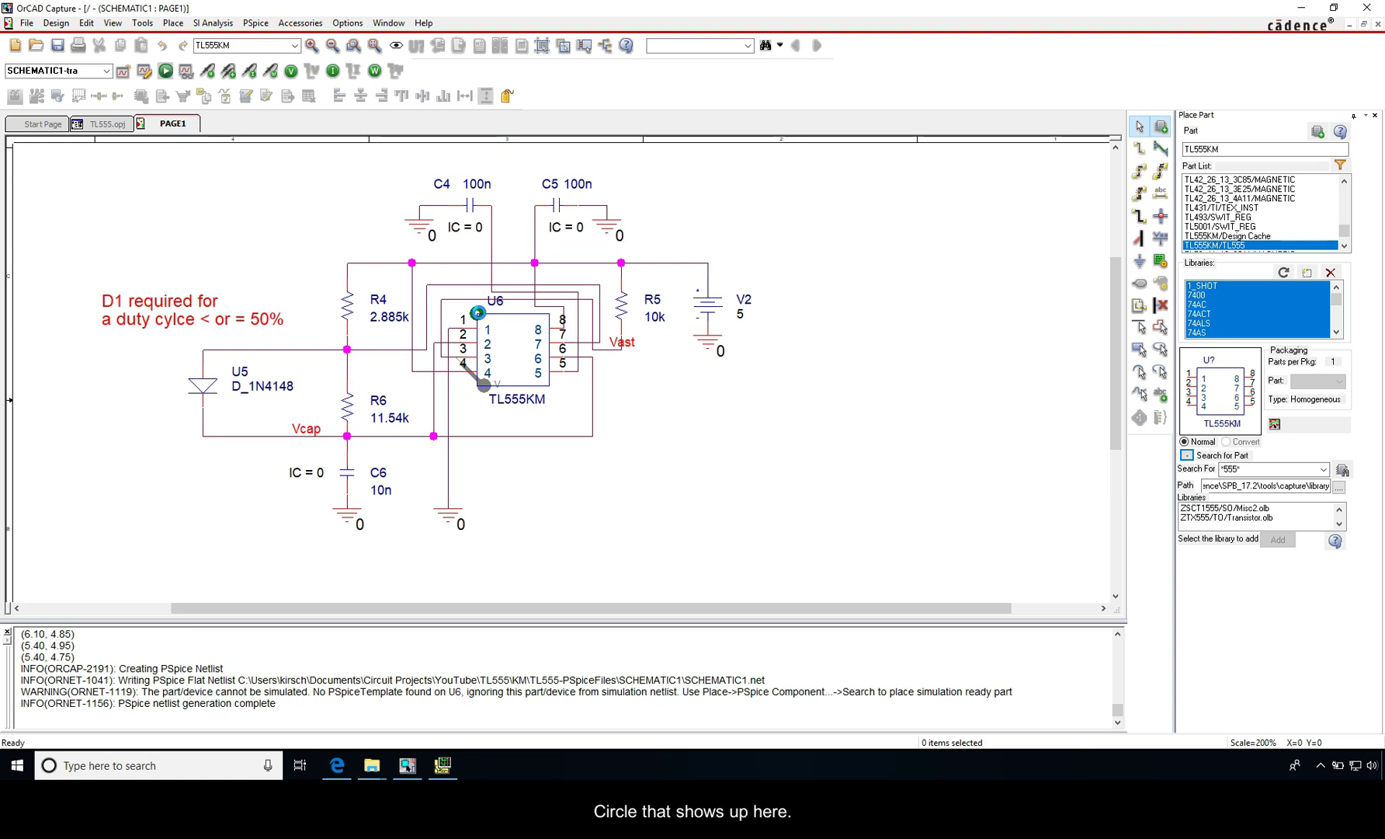
Step: Review PSpice A/D's aborted run with VAST floating-node errors, then minimize it
left_click(442, 765)
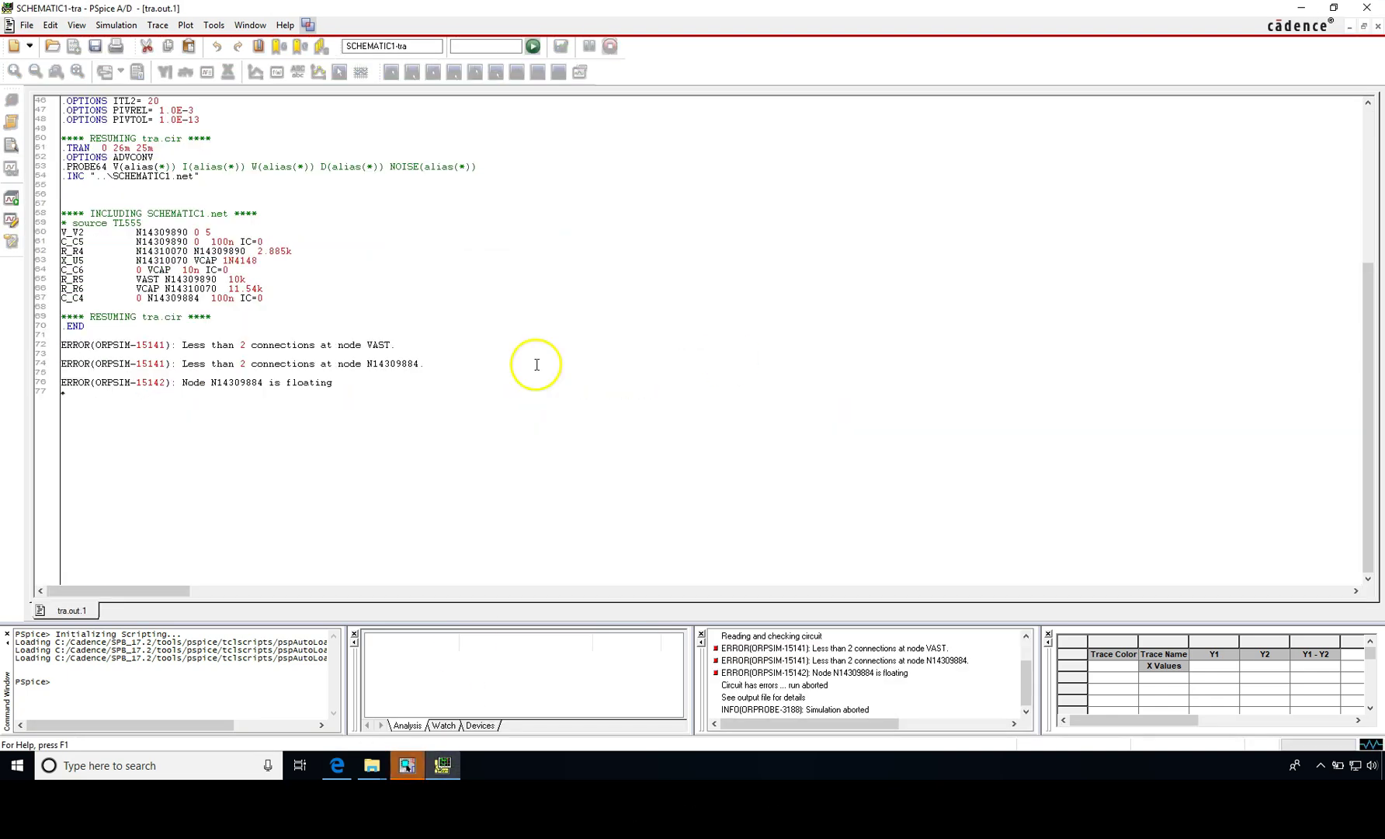
left_click(333, 383)
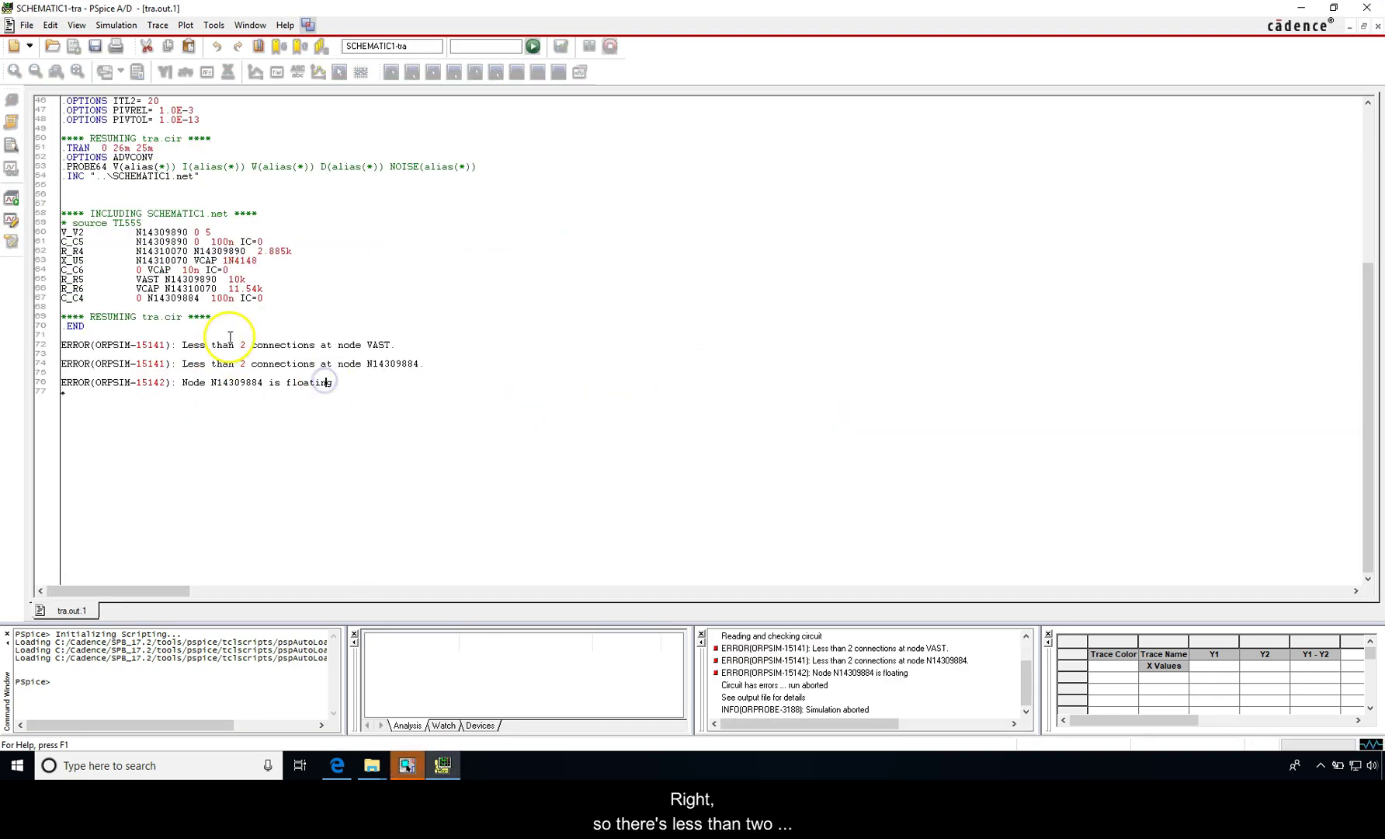
left_click(1301, 8)
mouse_move(477, 314)
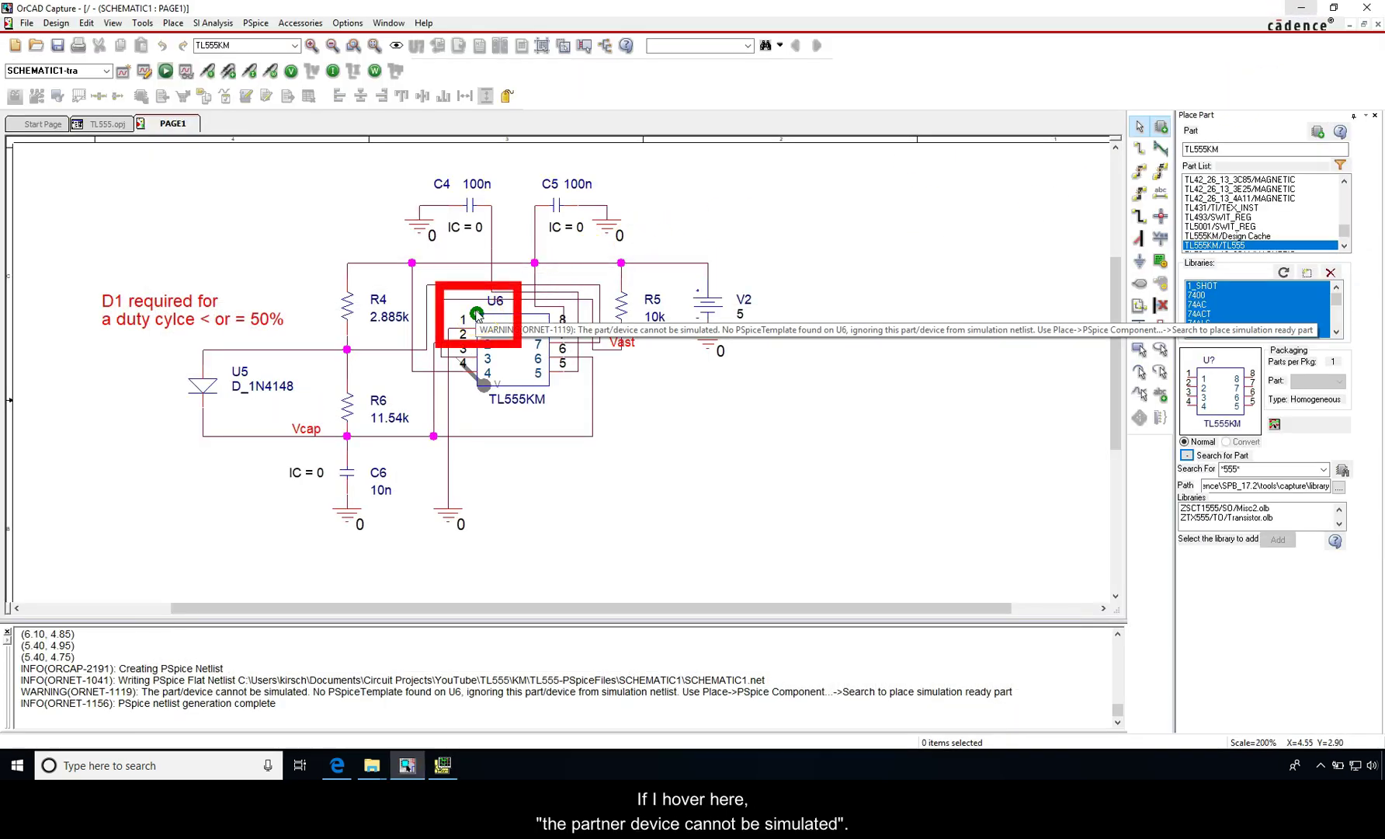
Step: Point out U6 on the unchanged schematic, then return to the TLC555 page in Edge
left_click(525, 359)
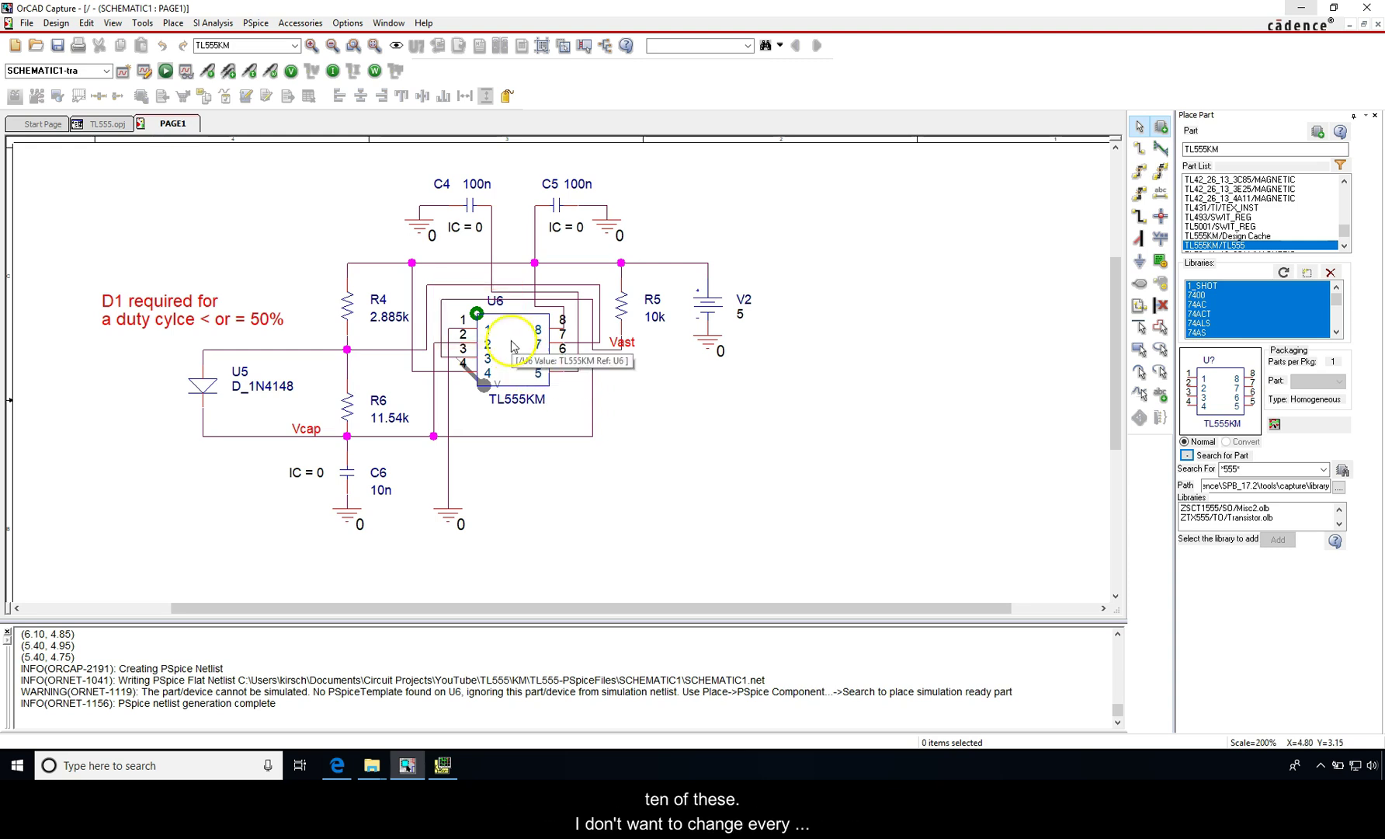
left_click(531, 352)
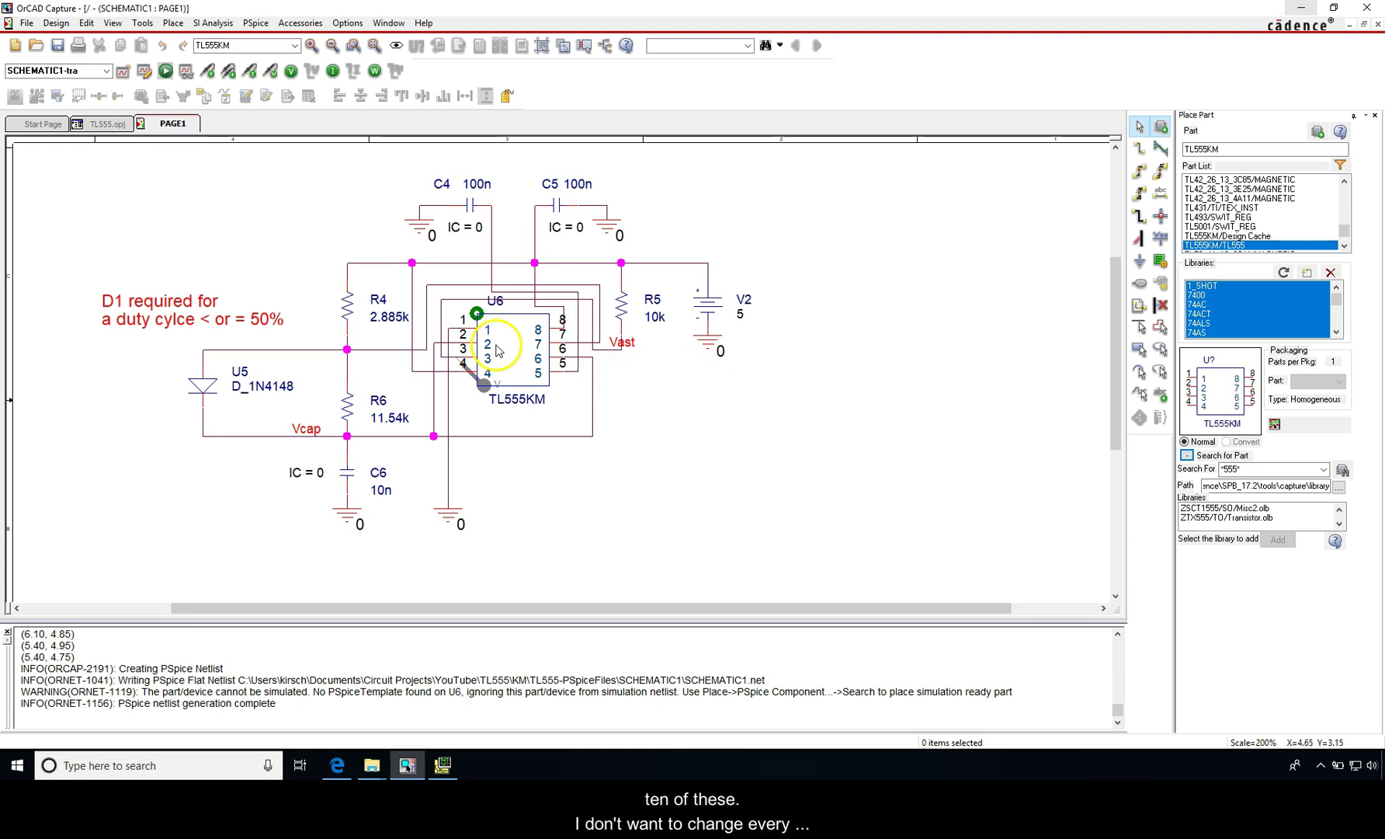
left_click(643, 397)
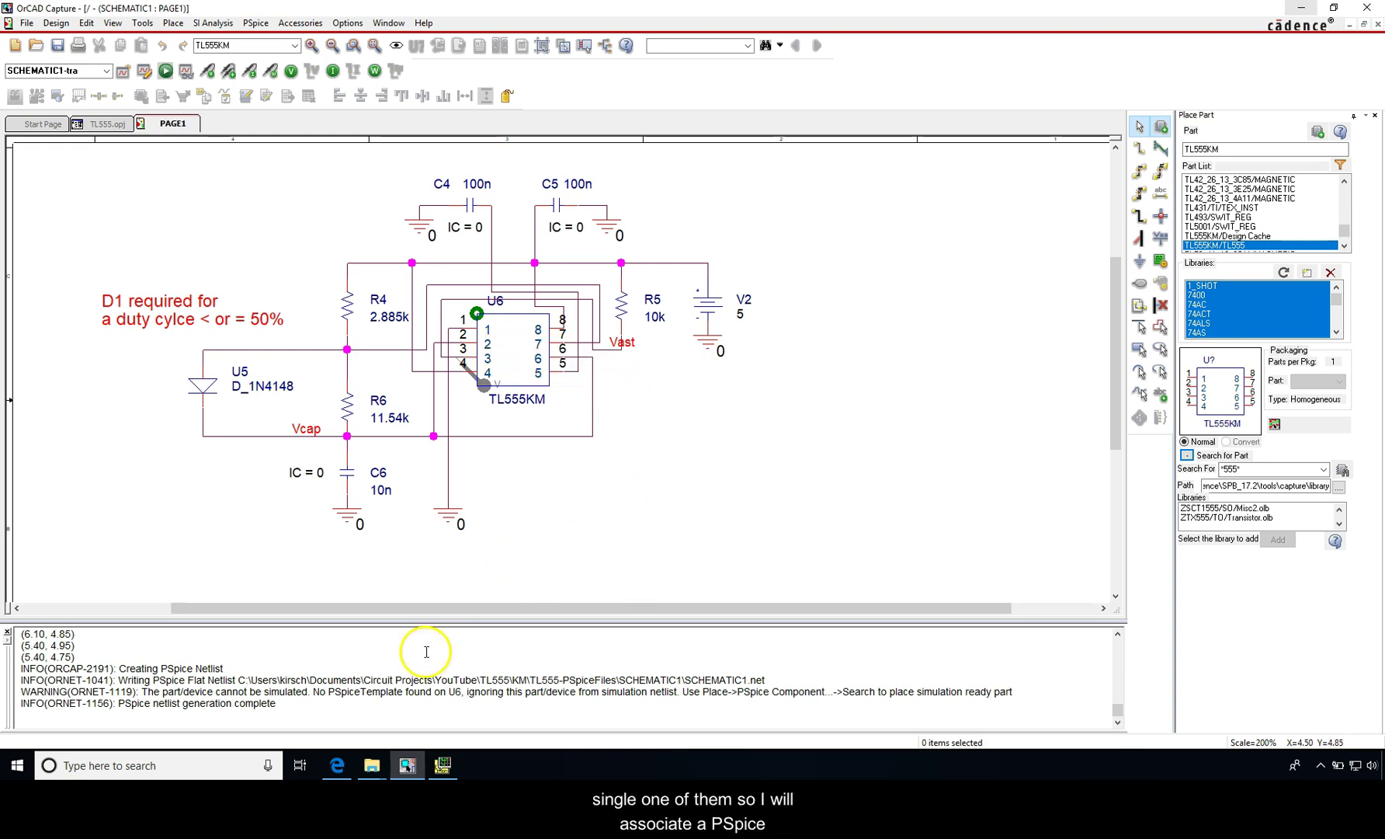
left_click(338, 766)
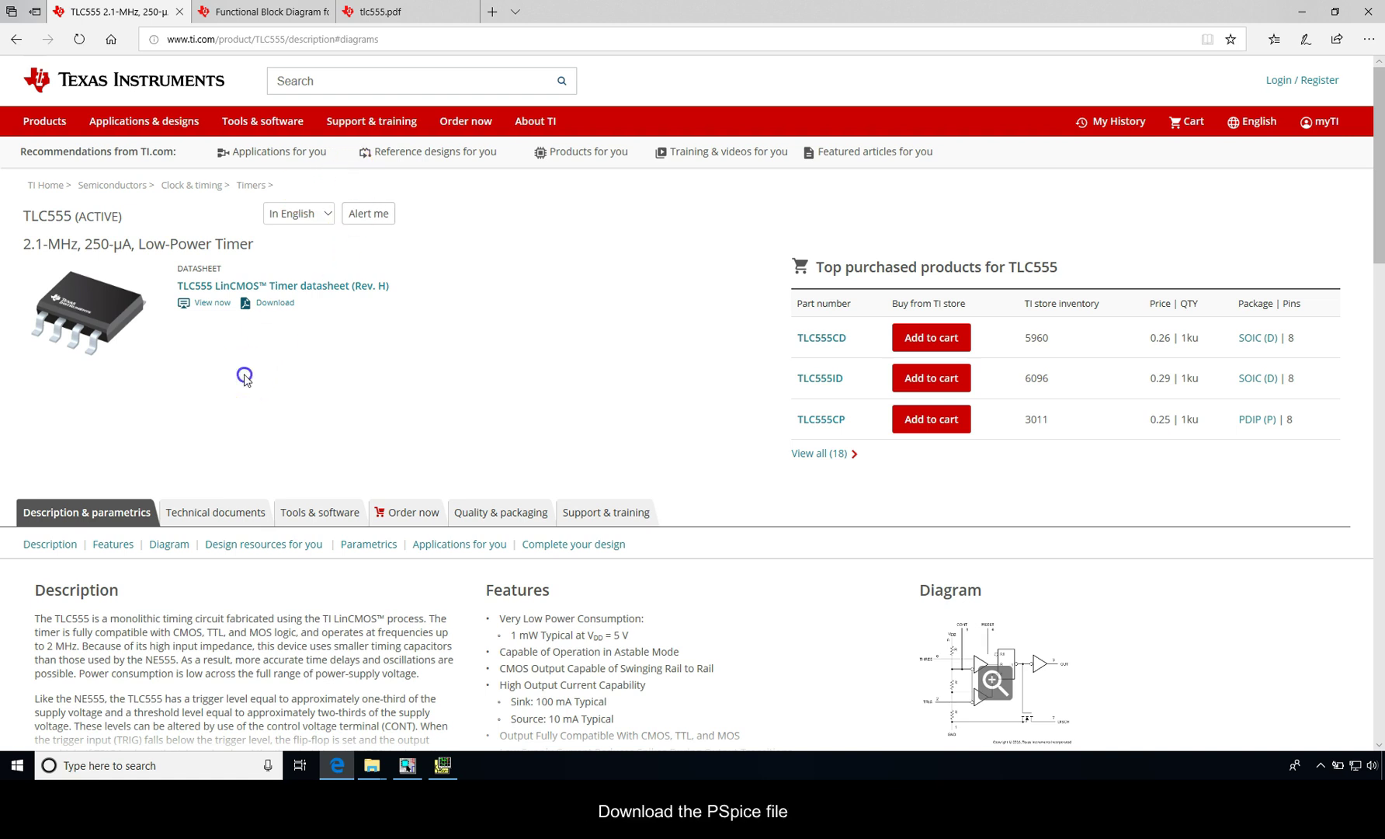
Step: Browse TLC555 technical documents, then the Models list with the TLC555 PSpice Model (Rev. D)
left_click(222, 512)
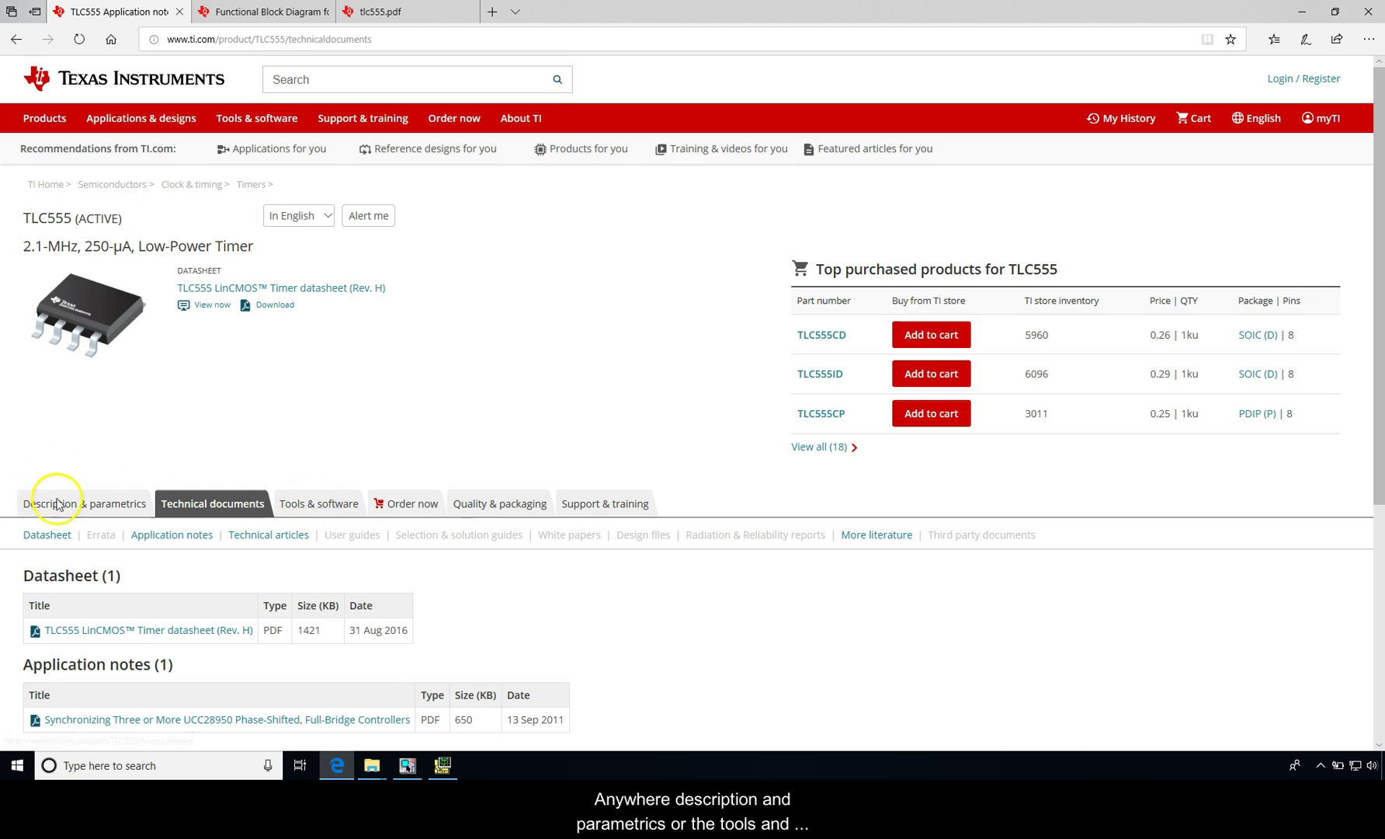
left_click(308, 505)
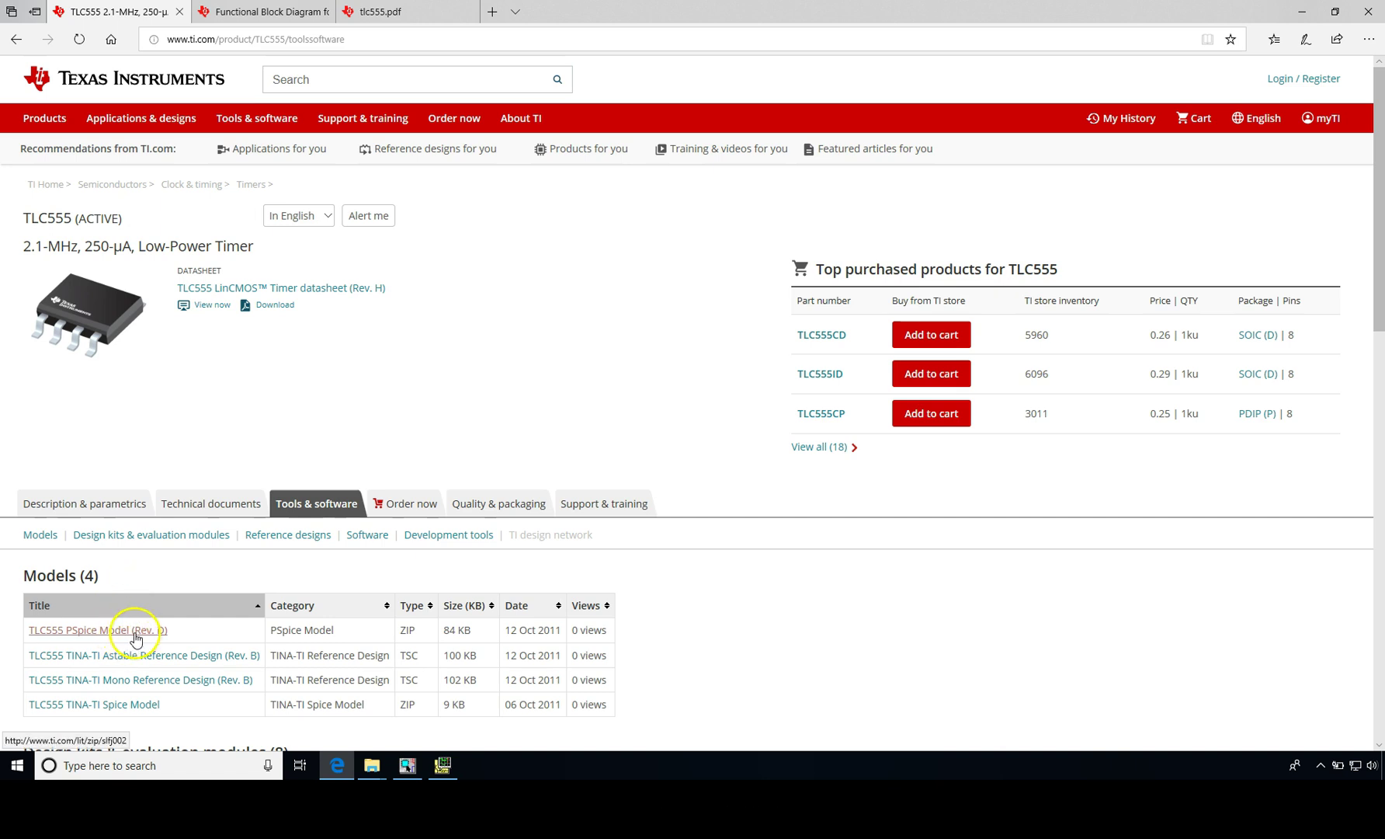
Step: Locate TLC555.lib in the downloaded TLC555_PSPICE_AIO folder, then return to OrCAD Capture
mouse_move(374, 767)
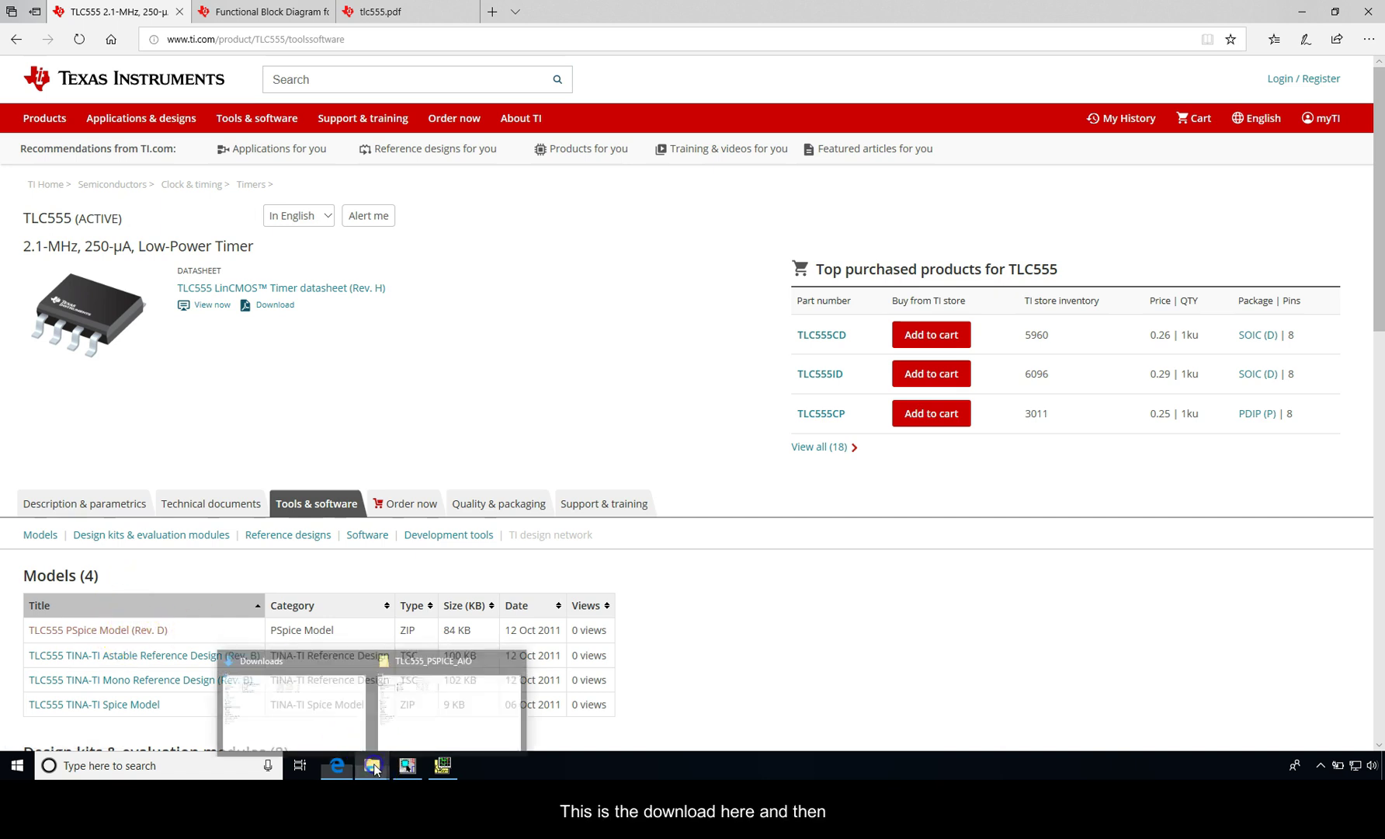
left_click(430, 697)
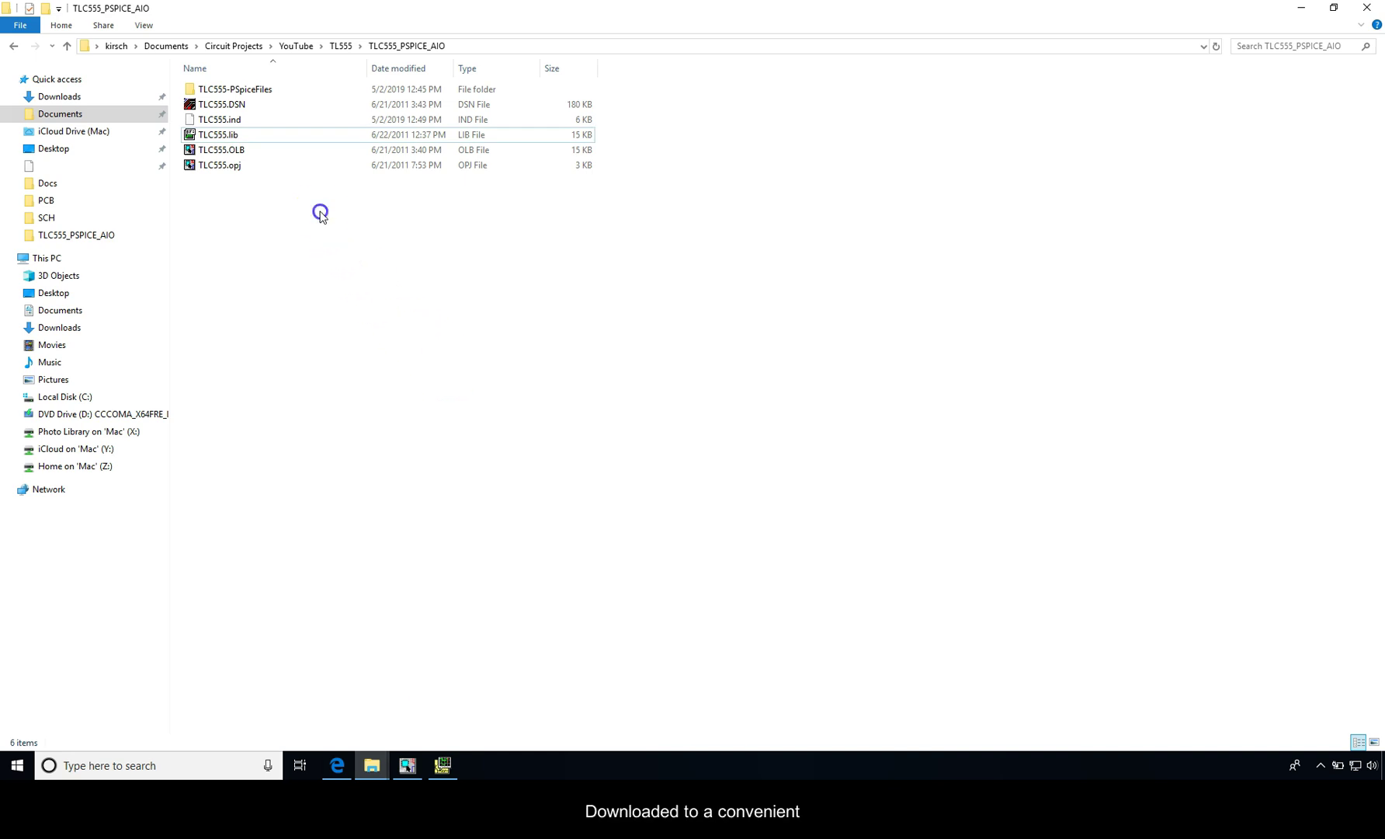
left_click(230, 136)
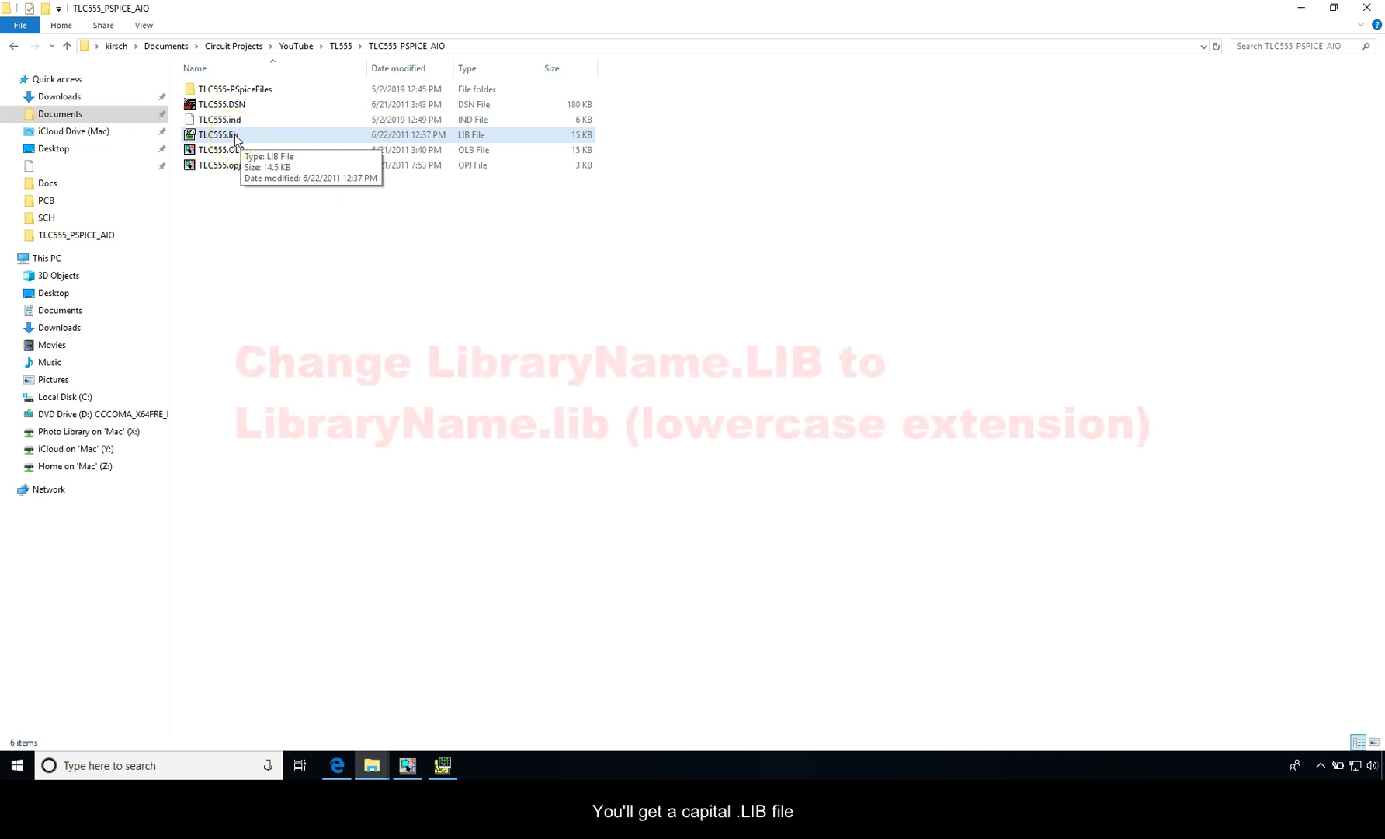
left_click(233, 135)
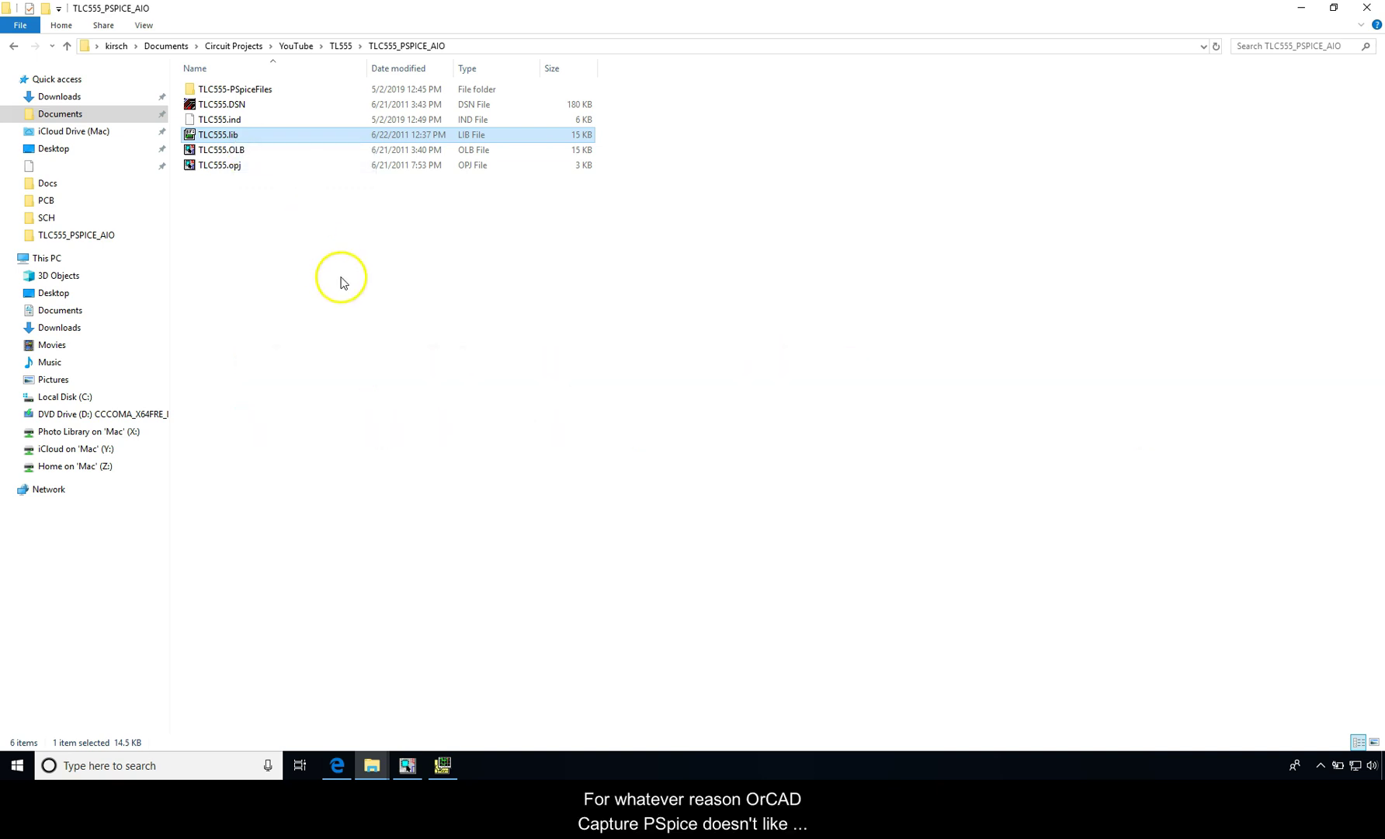
left_click(357, 320)
left_click(412, 333)
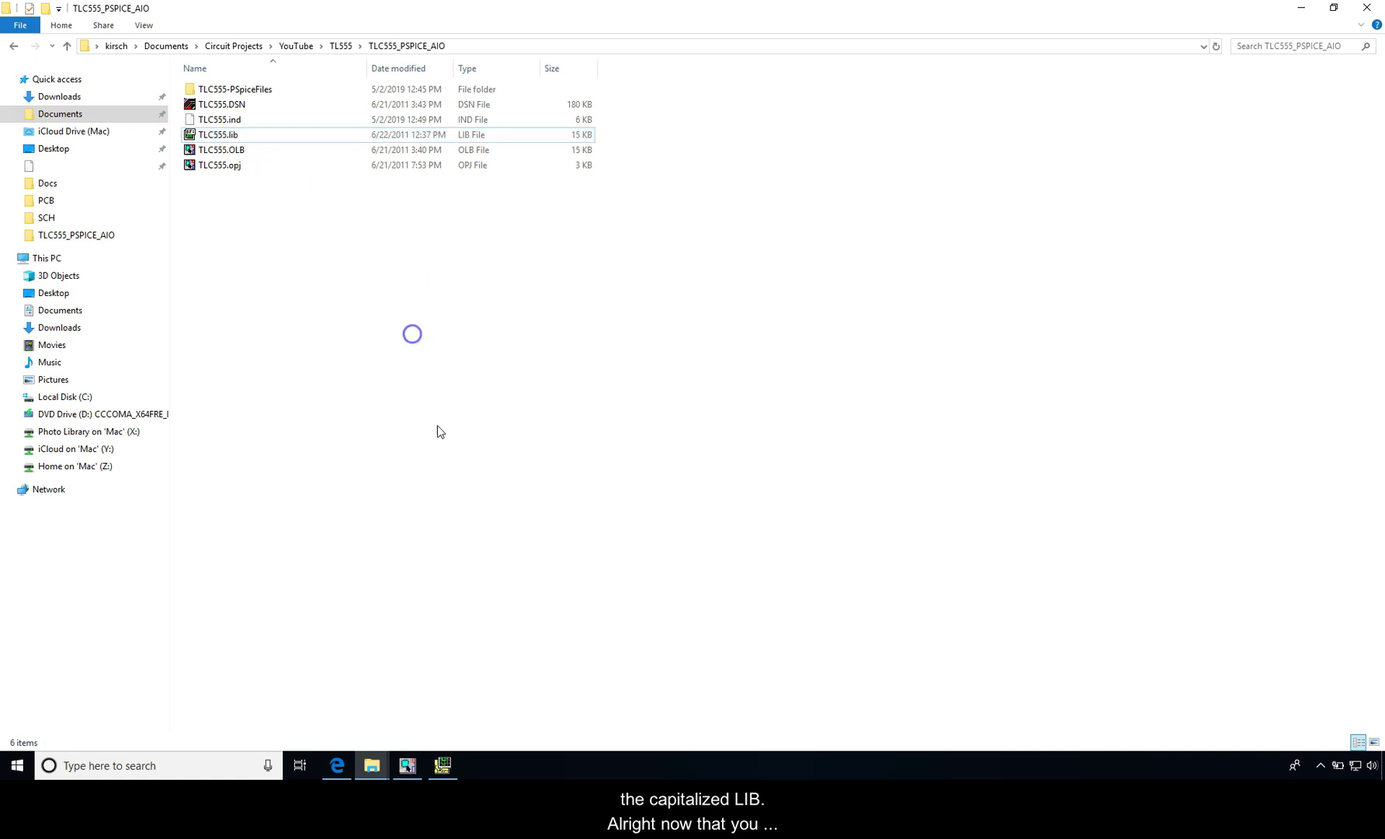
left_click(264, 137)
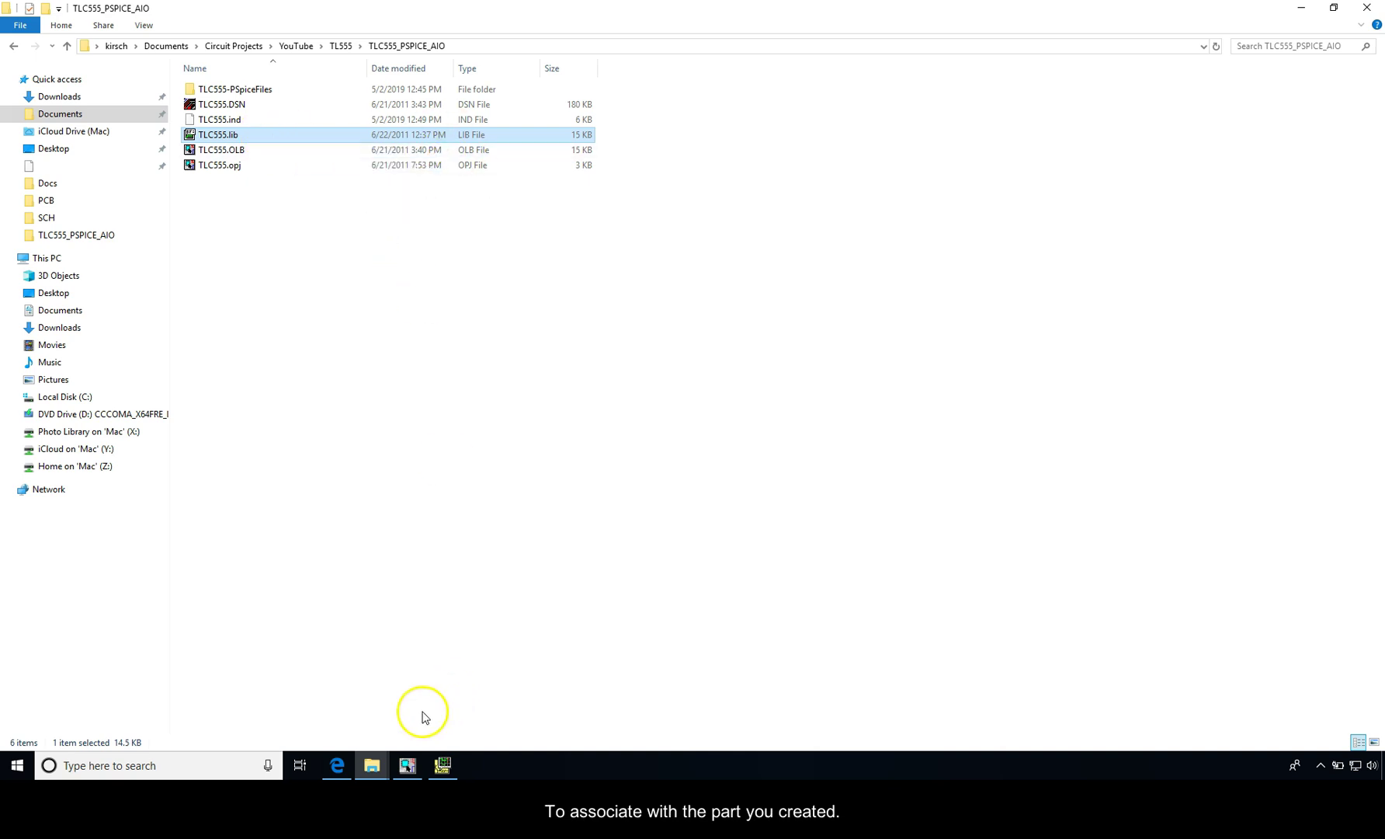
left_click(408, 765)
Step: Start Associate PSpice Model on U6 and browse for a model library
left_click(622, 420)
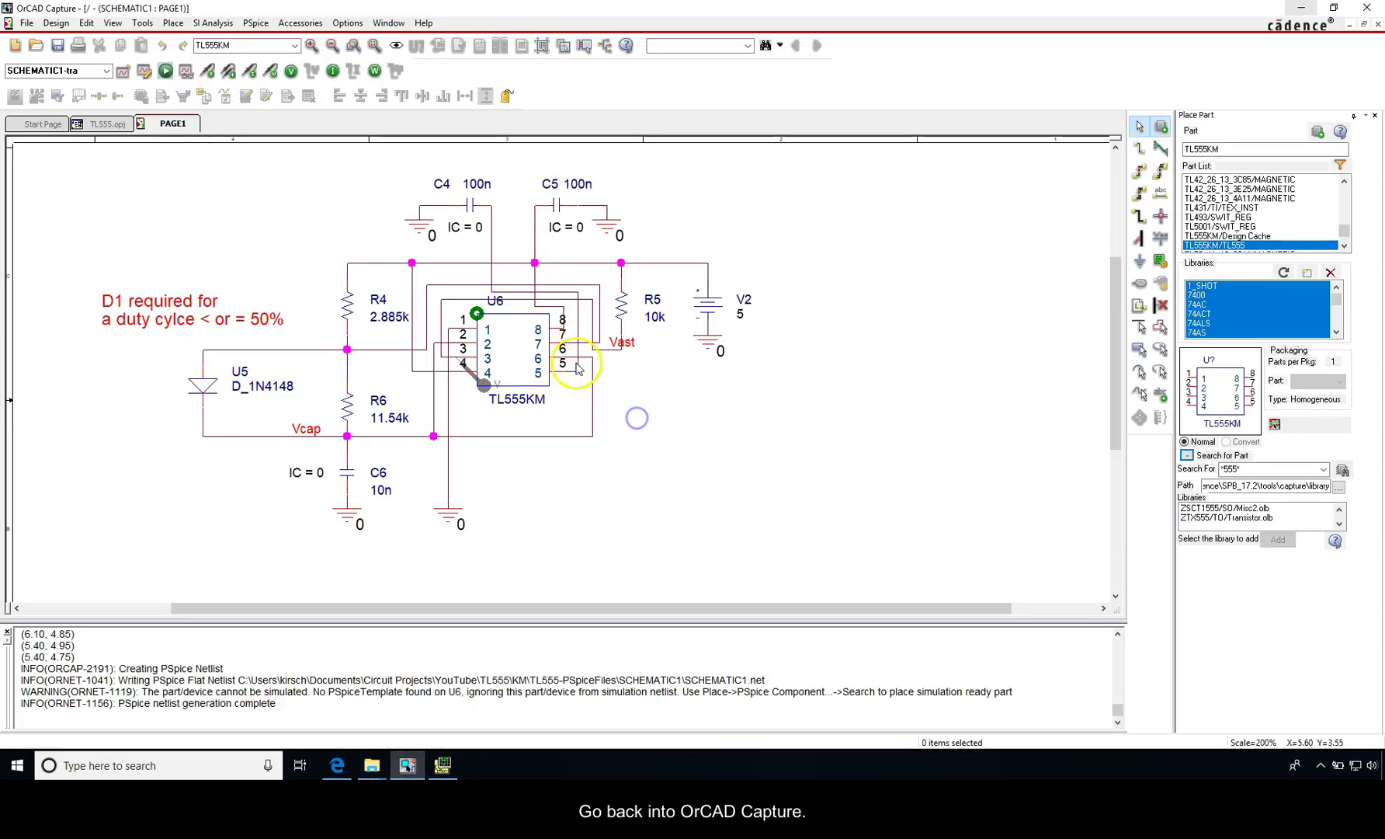
left_click(508, 337)
right_click(516, 343)
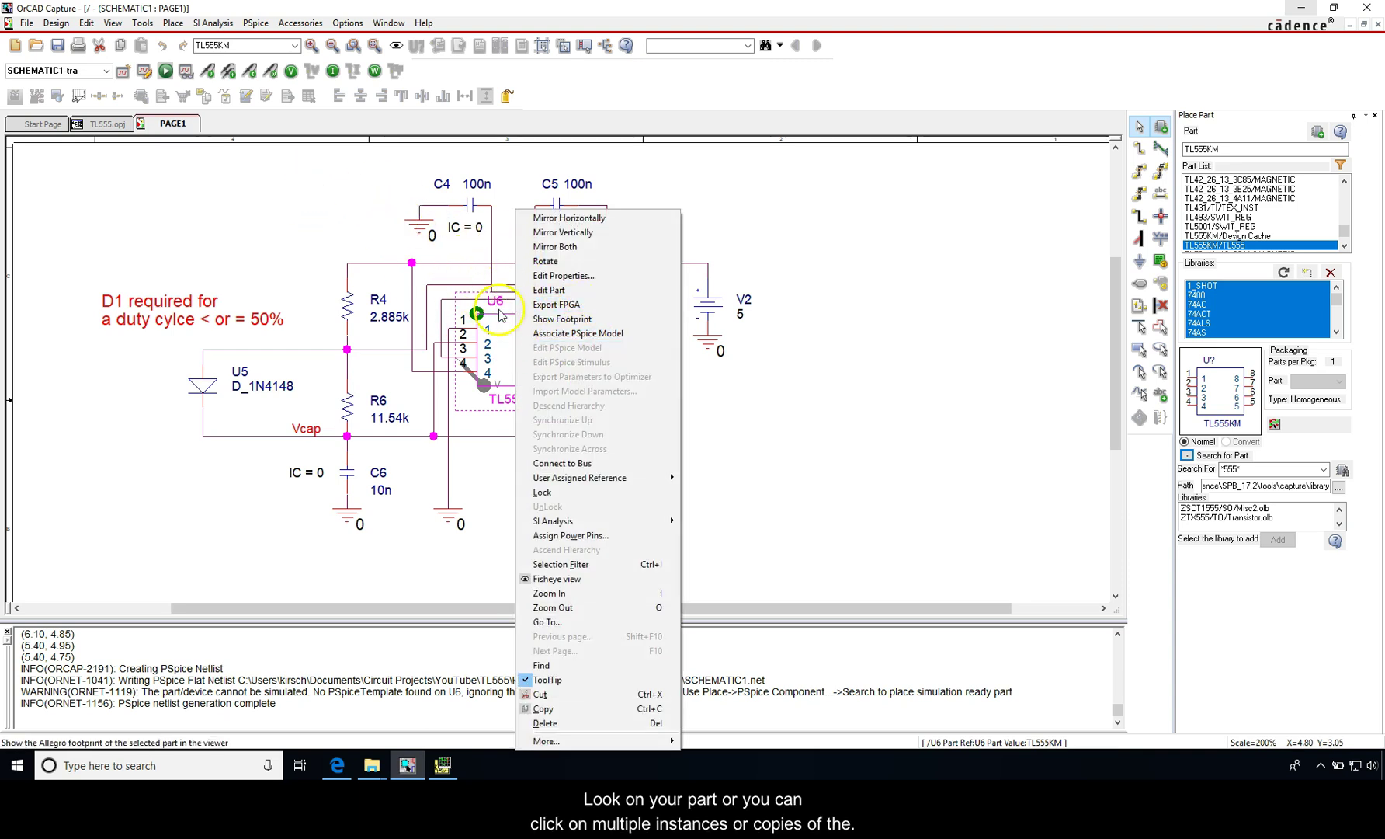
left_click(551, 333)
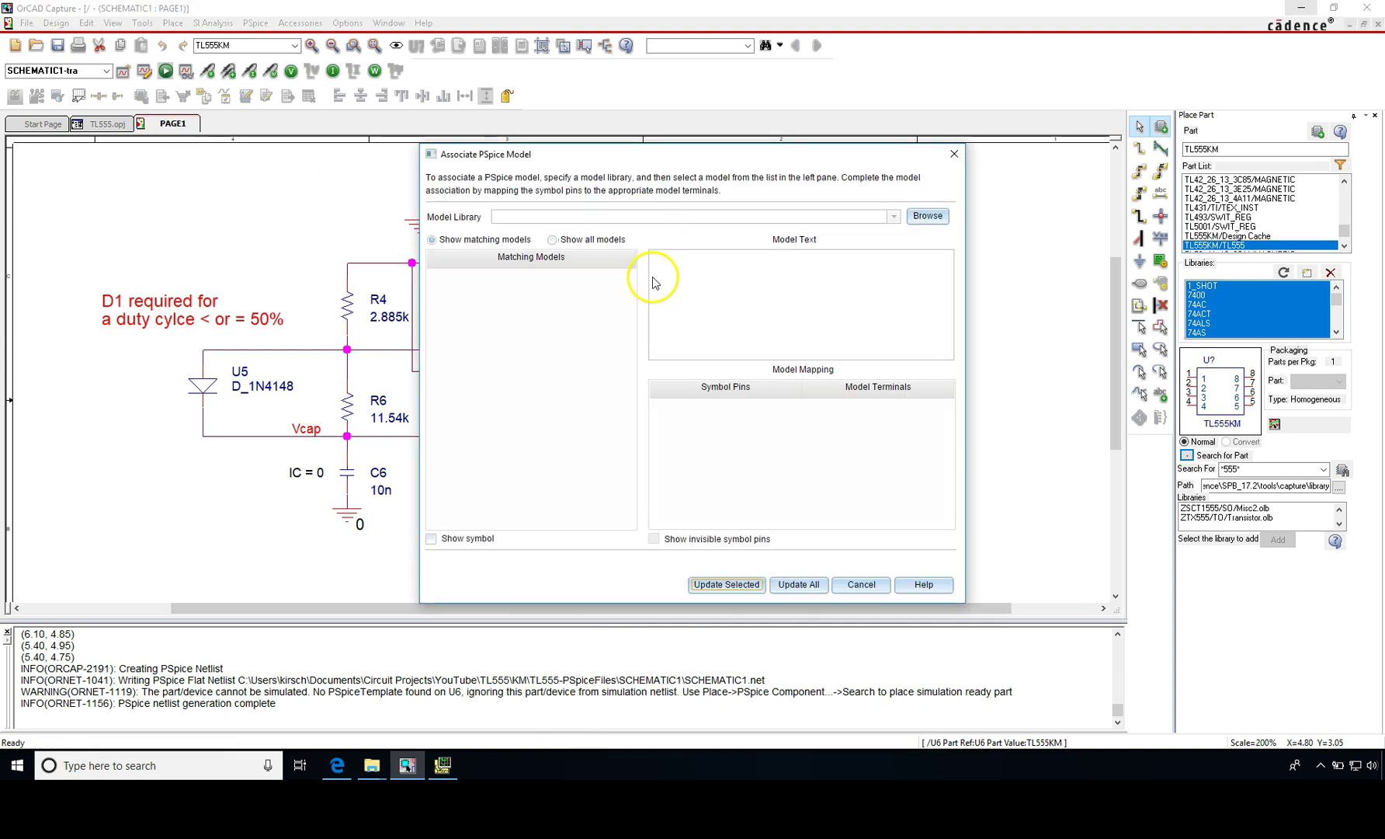
left_click(913, 240)
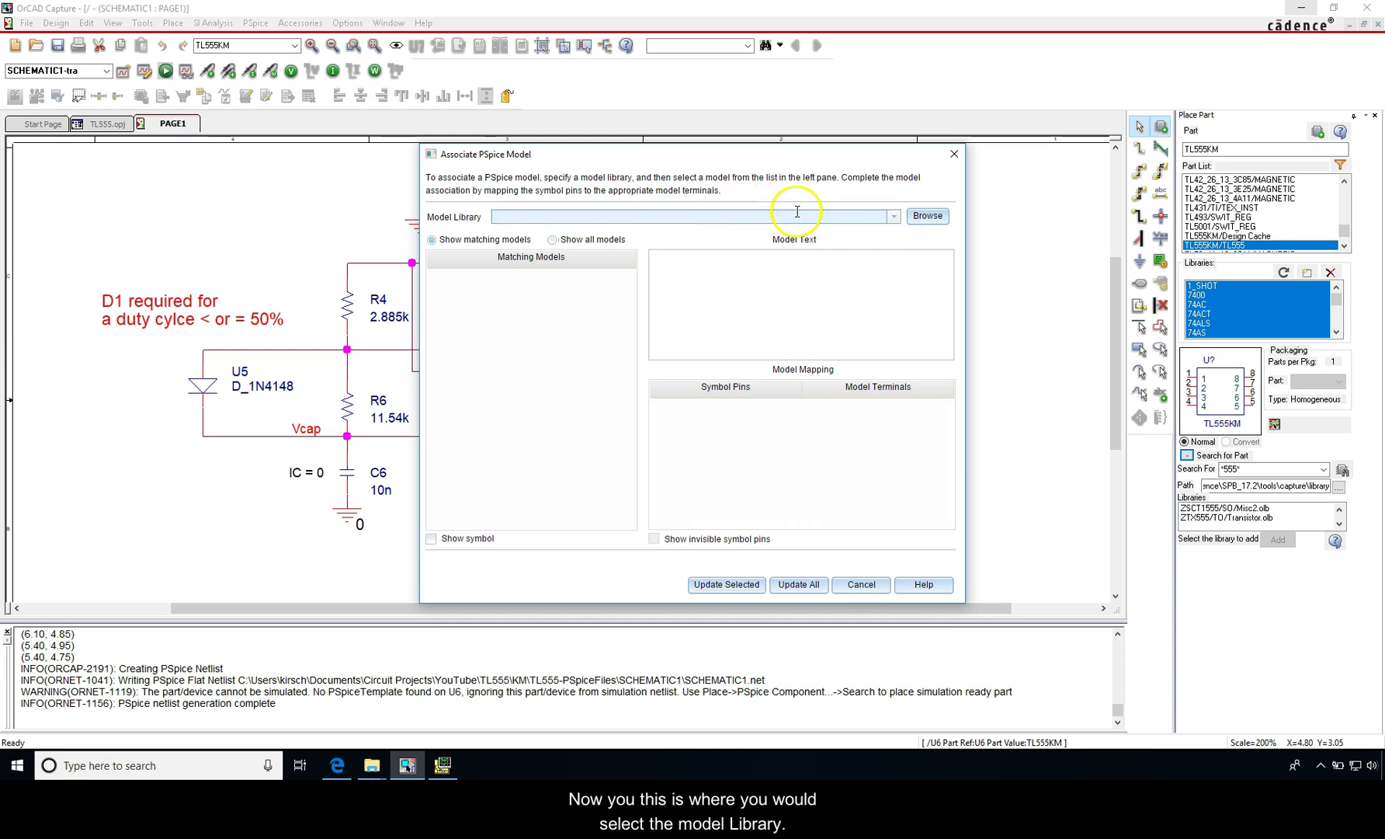
left_click(928, 216)
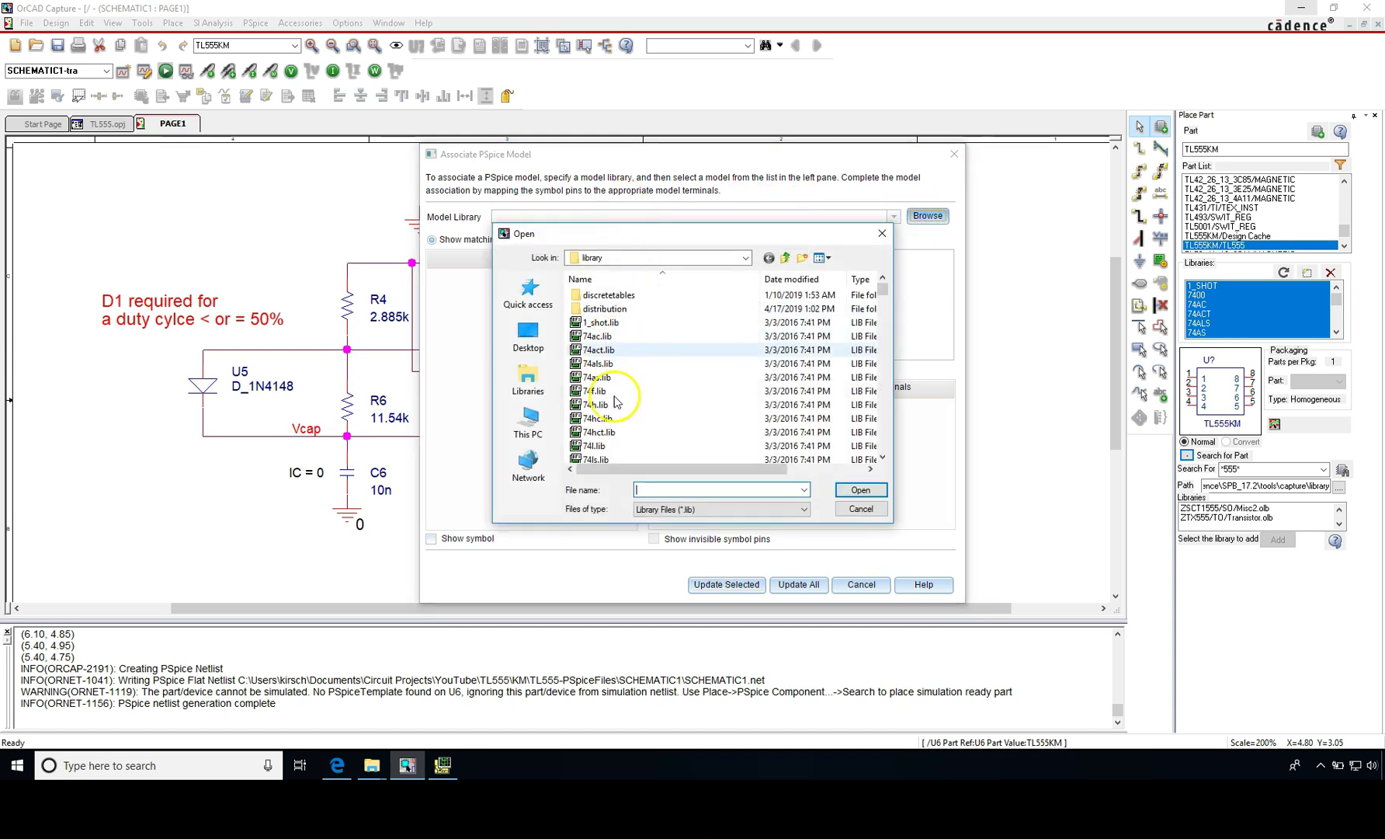
Step: Load TLC555.lib from Documents > Circuit Projects > YouTube > TL555 > TLC555_PSPICE_AIO
left_click(883, 365)
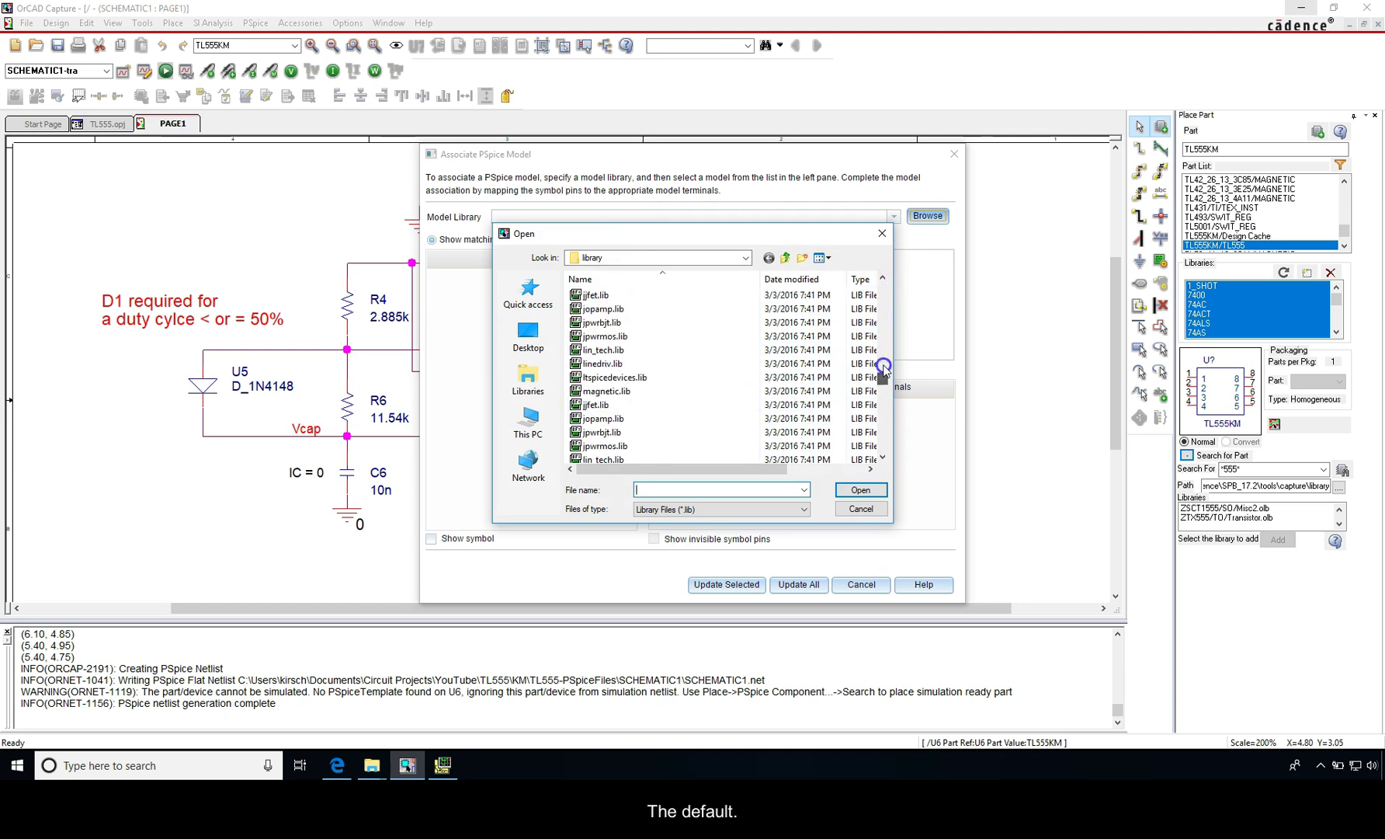
left_click_drag(882, 342, 881, 288)
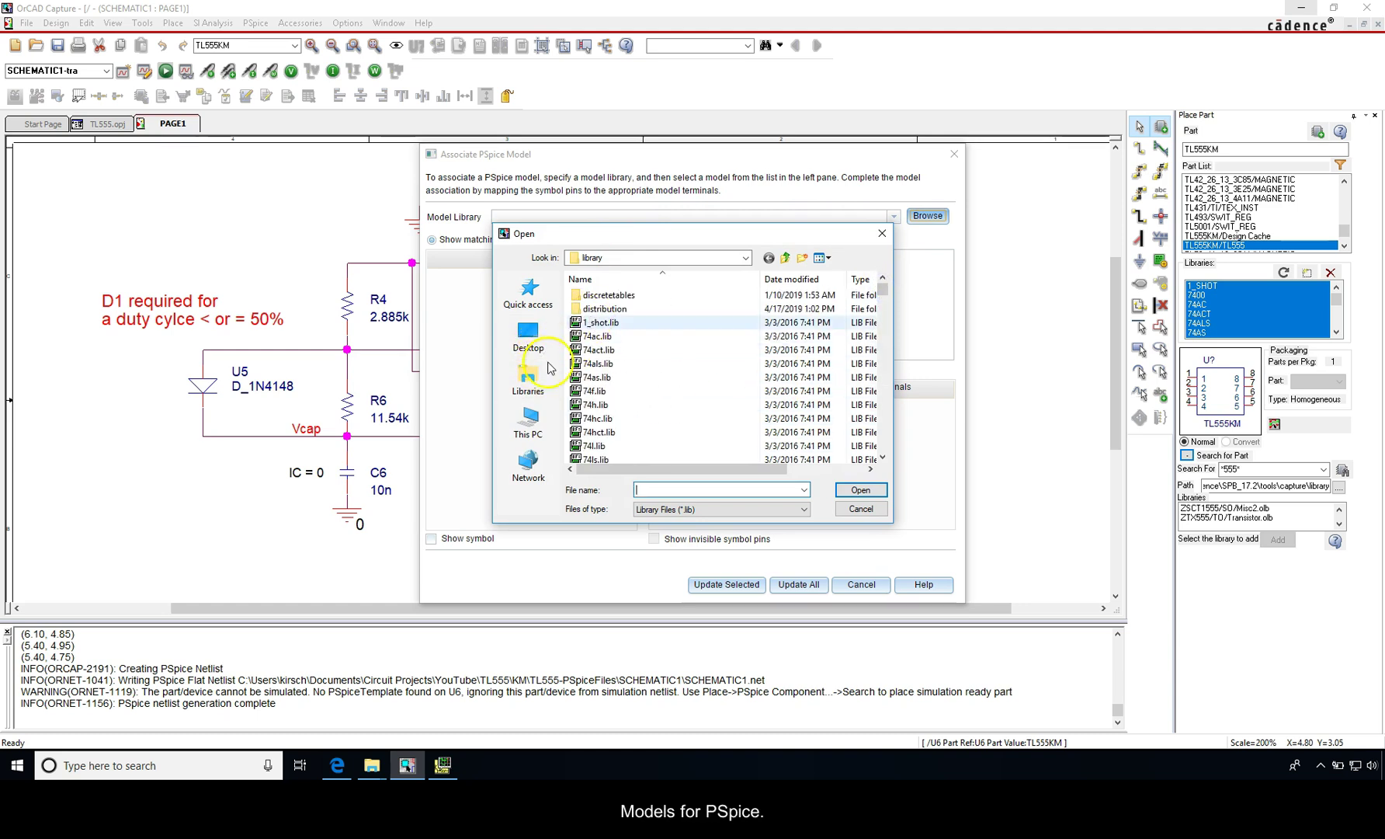
left_click(531, 290)
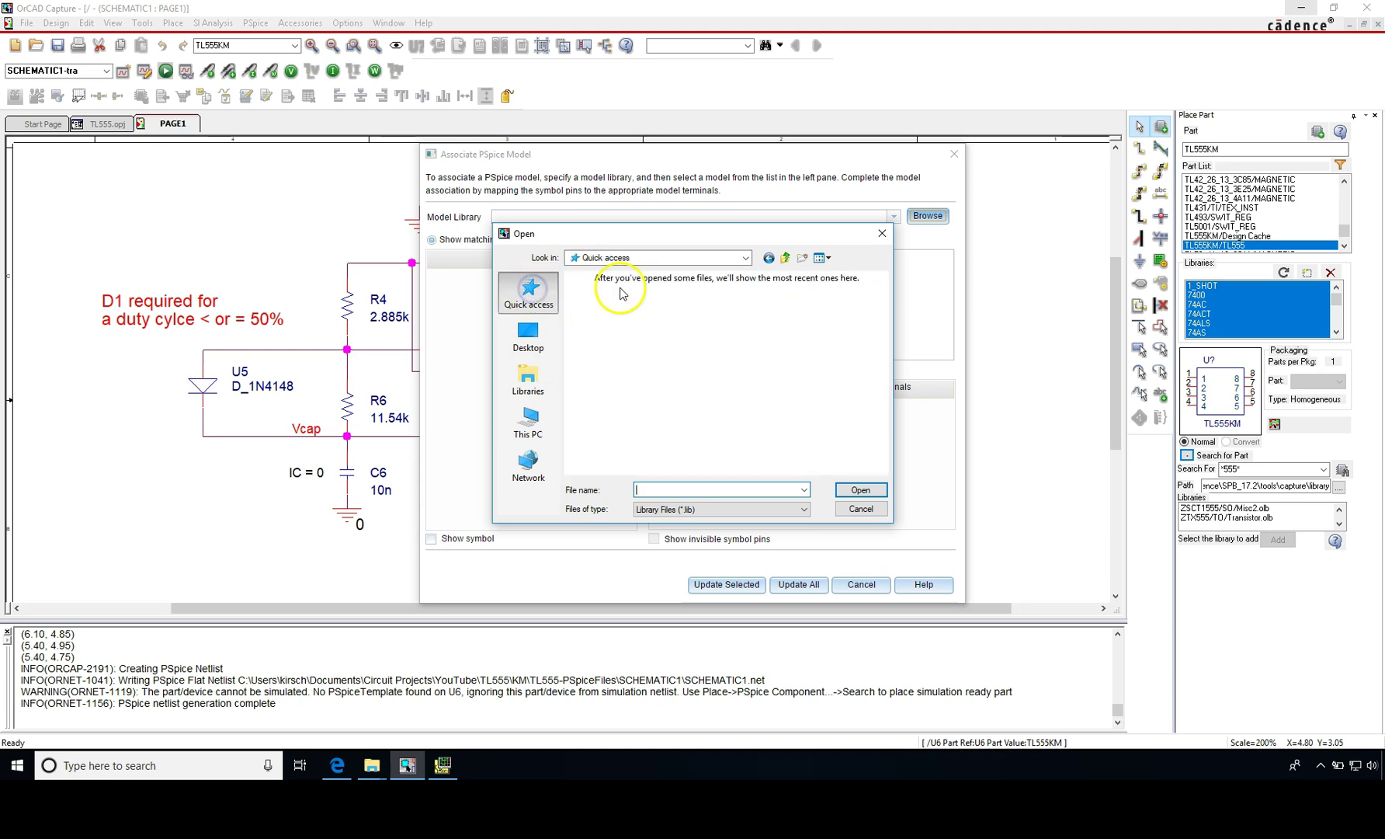
double_click(628, 335)
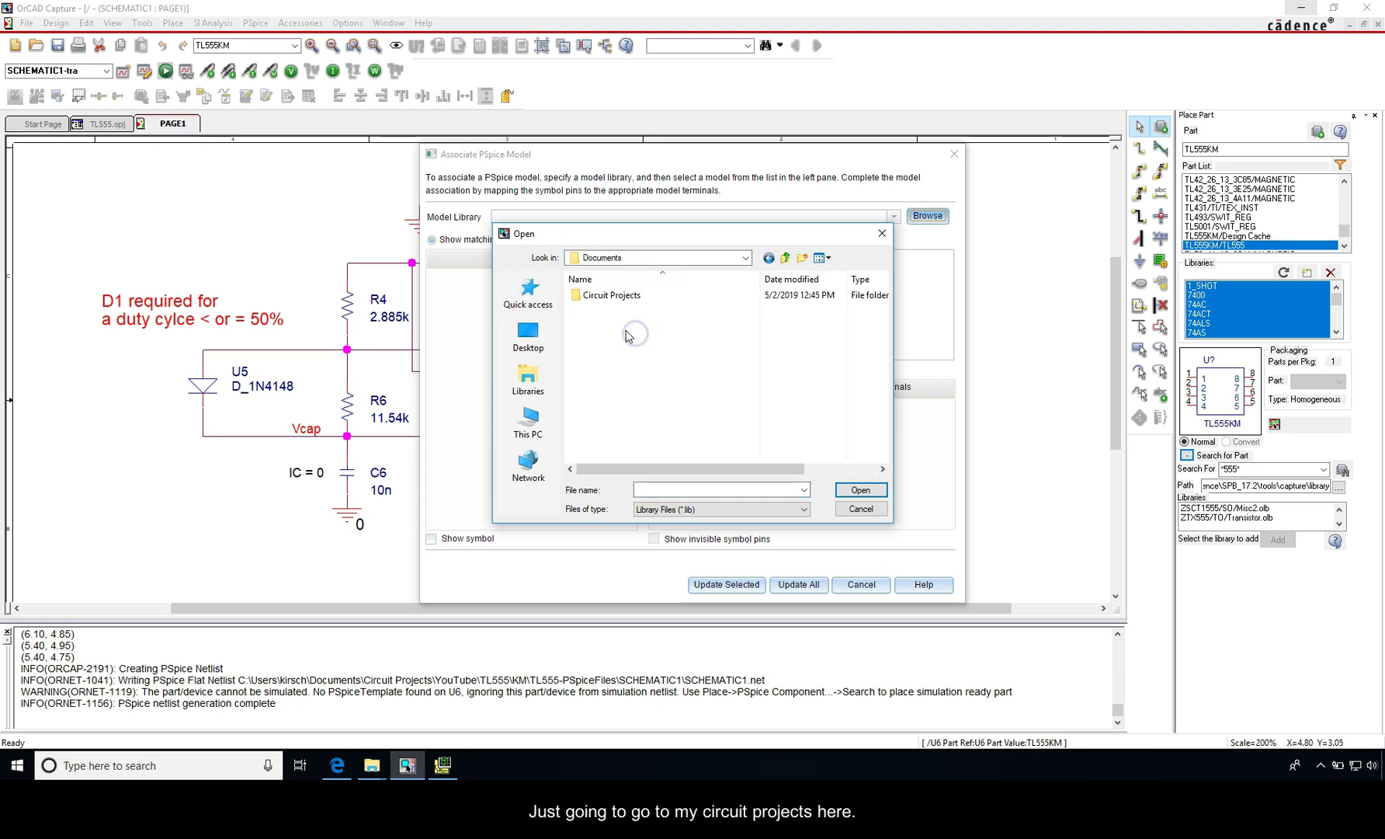
double_click(617, 296)
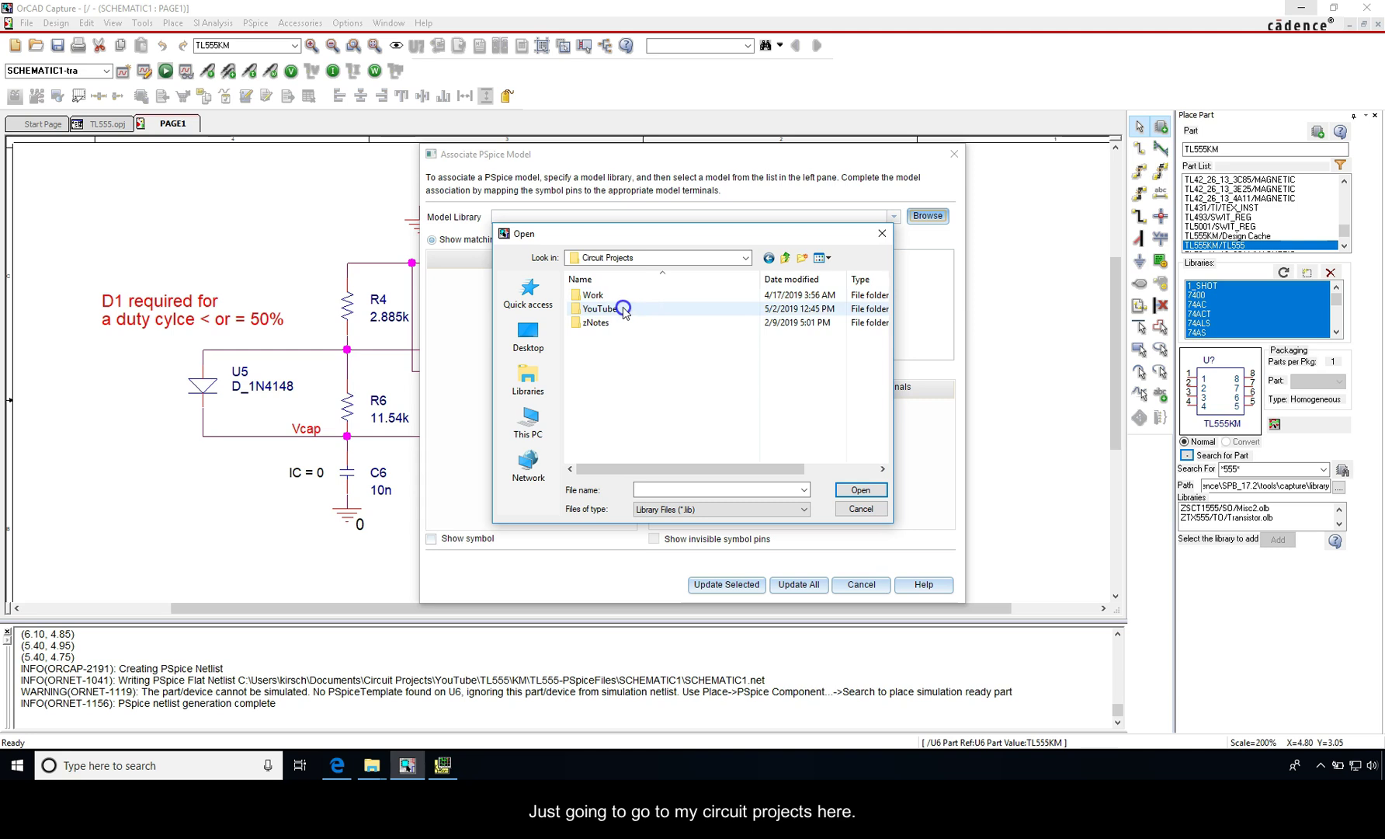
double_click(614, 308)
double_click(617, 296)
double_click(614, 308)
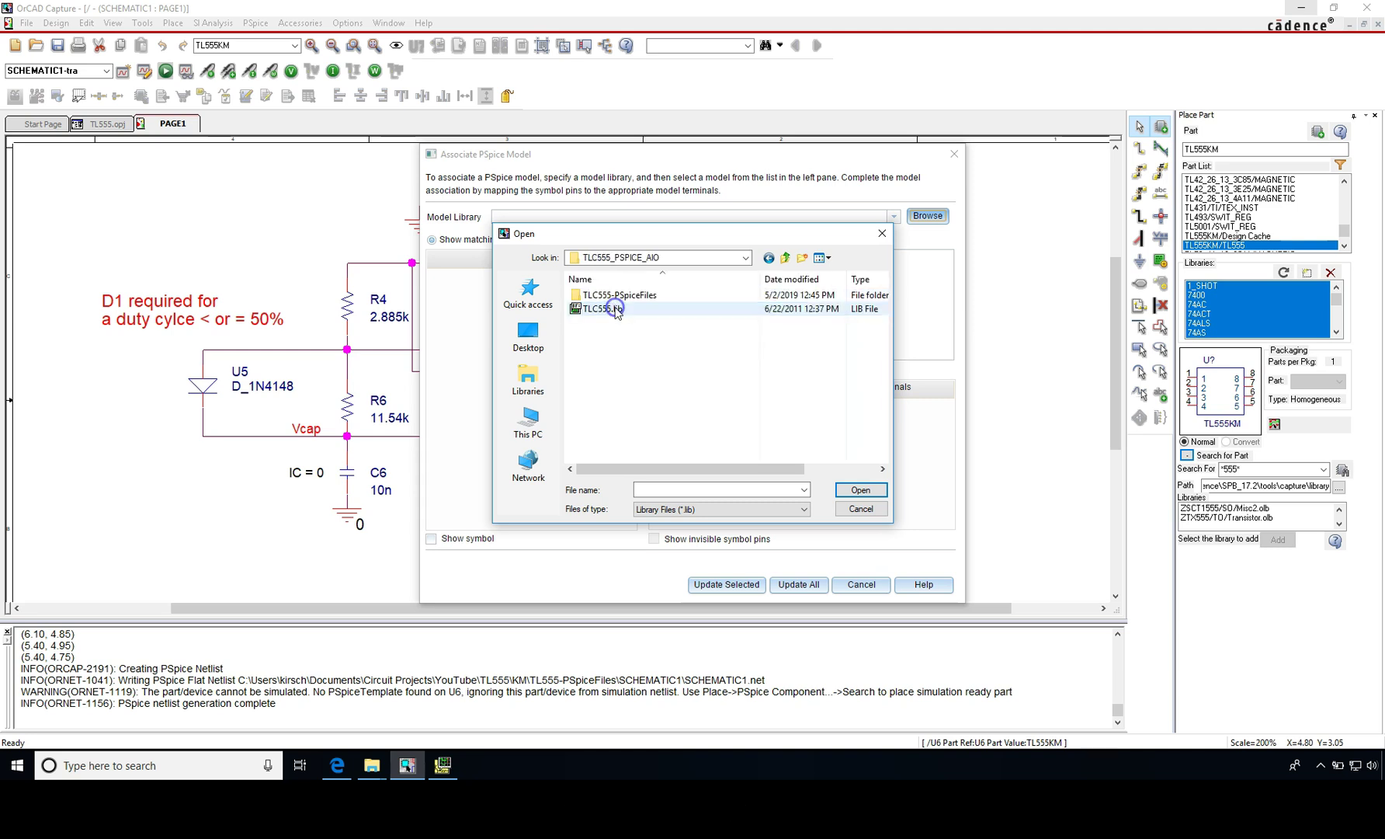
left_click(613, 309)
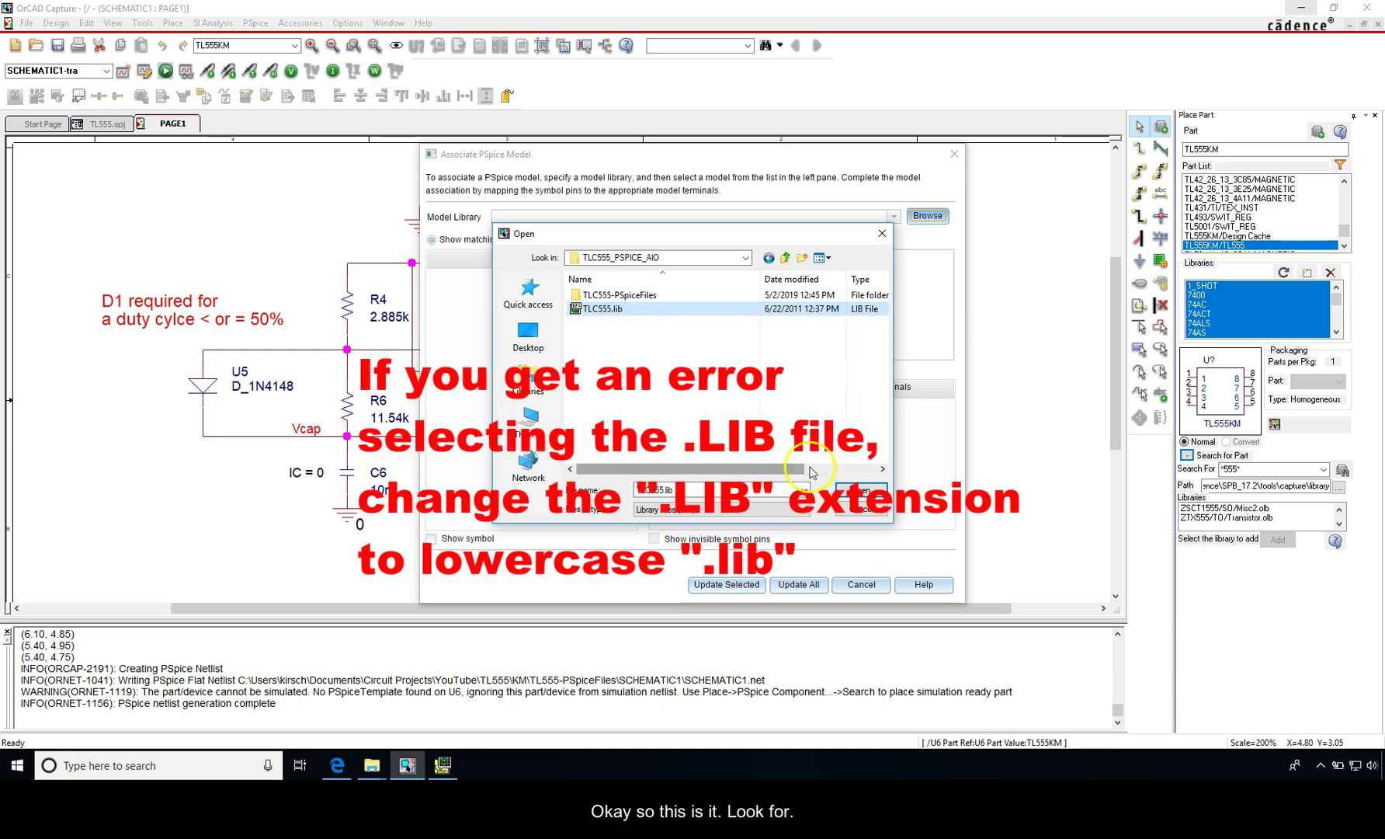
left_click(860, 490)
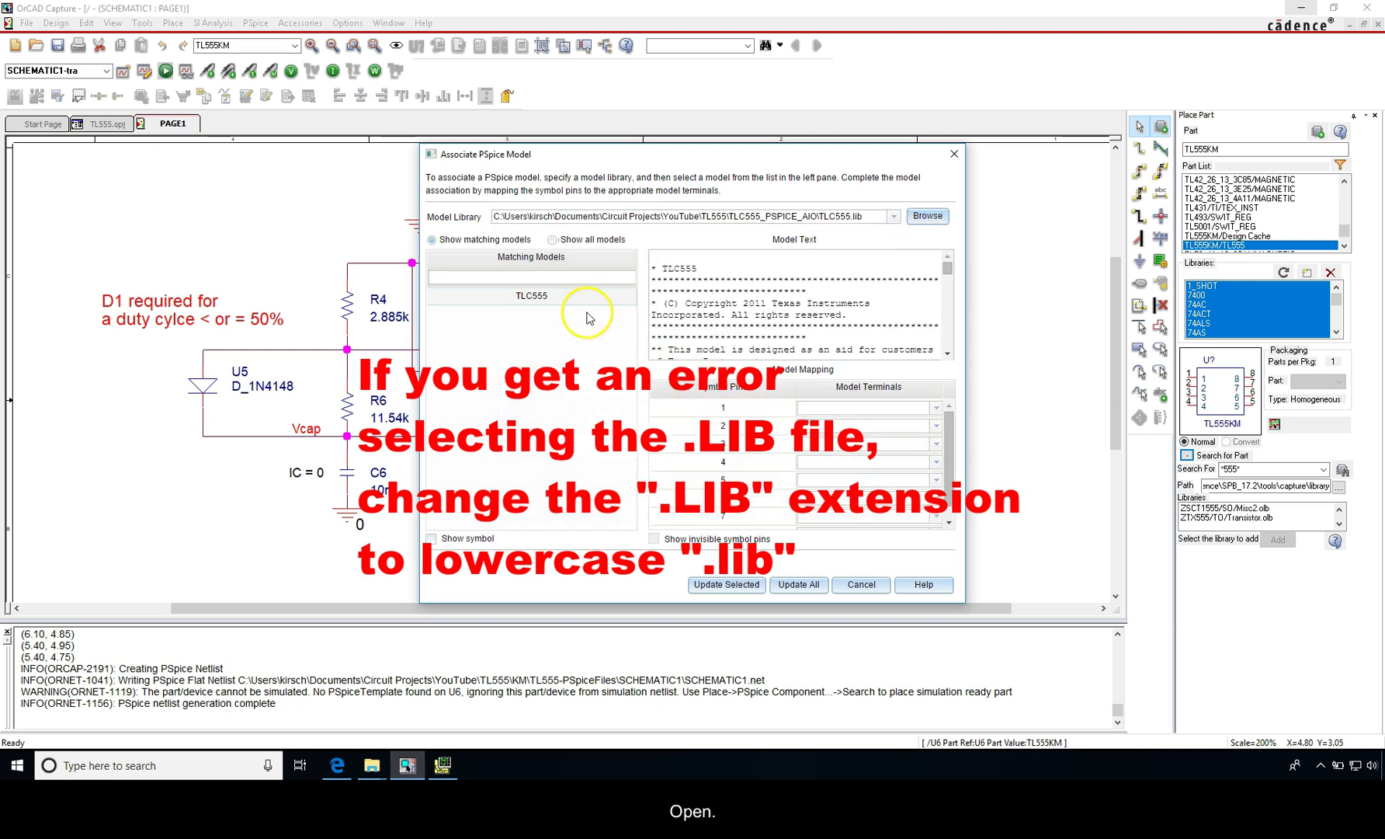
Step: Choose TLC555 among the matching models and preview the TL555KM symbol
left_click(521, 277)
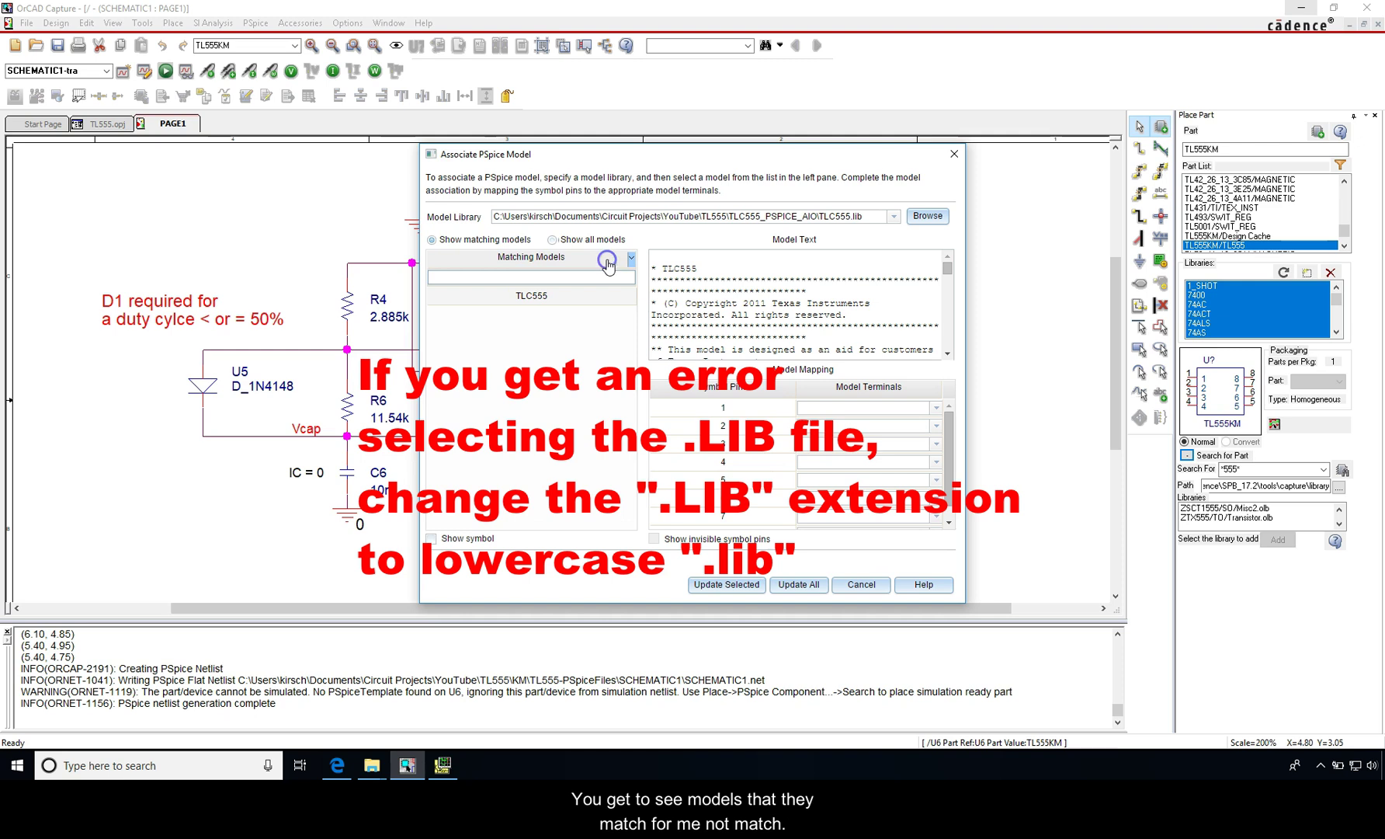
left_click(628, 260)
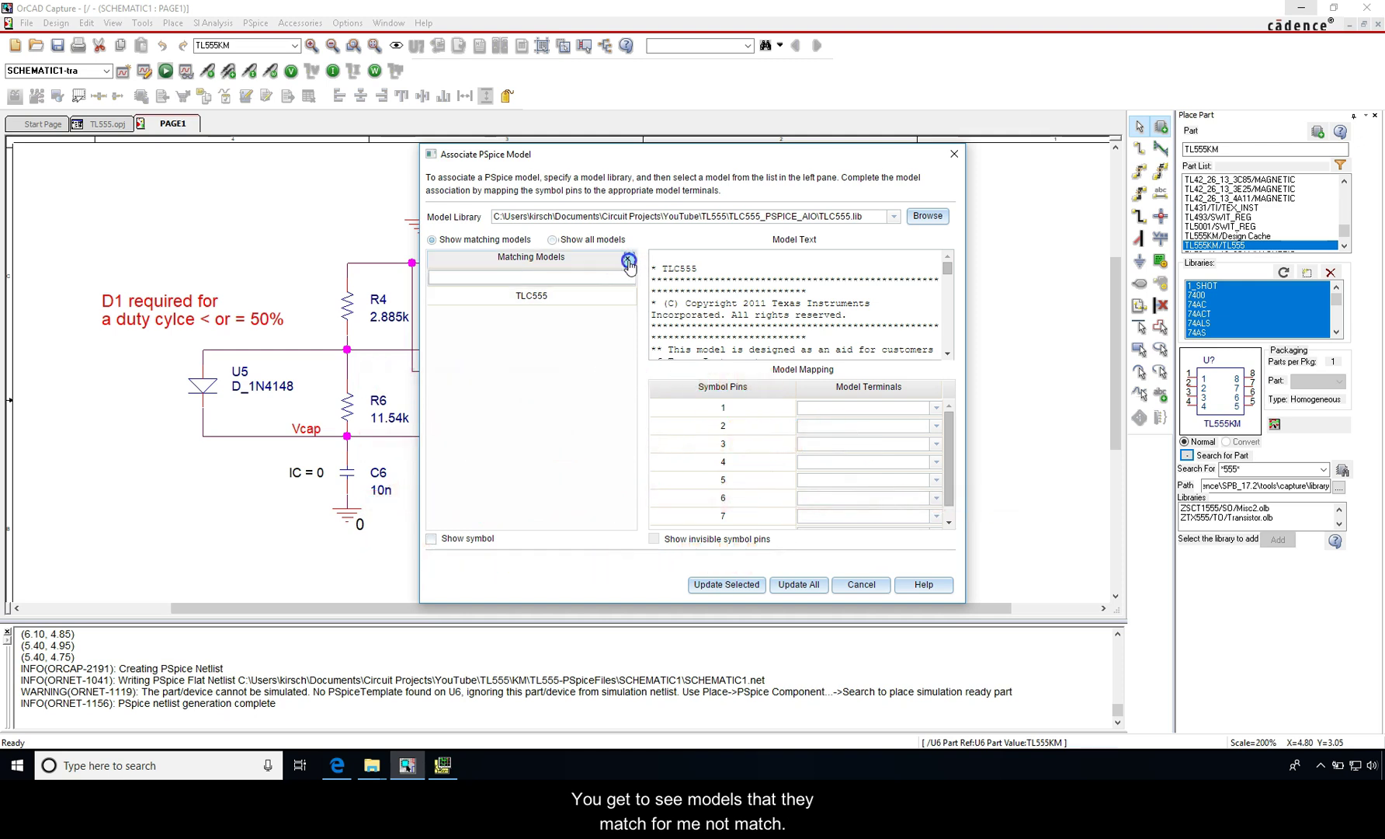
left_click(545, 294)
left_click(432, 538)
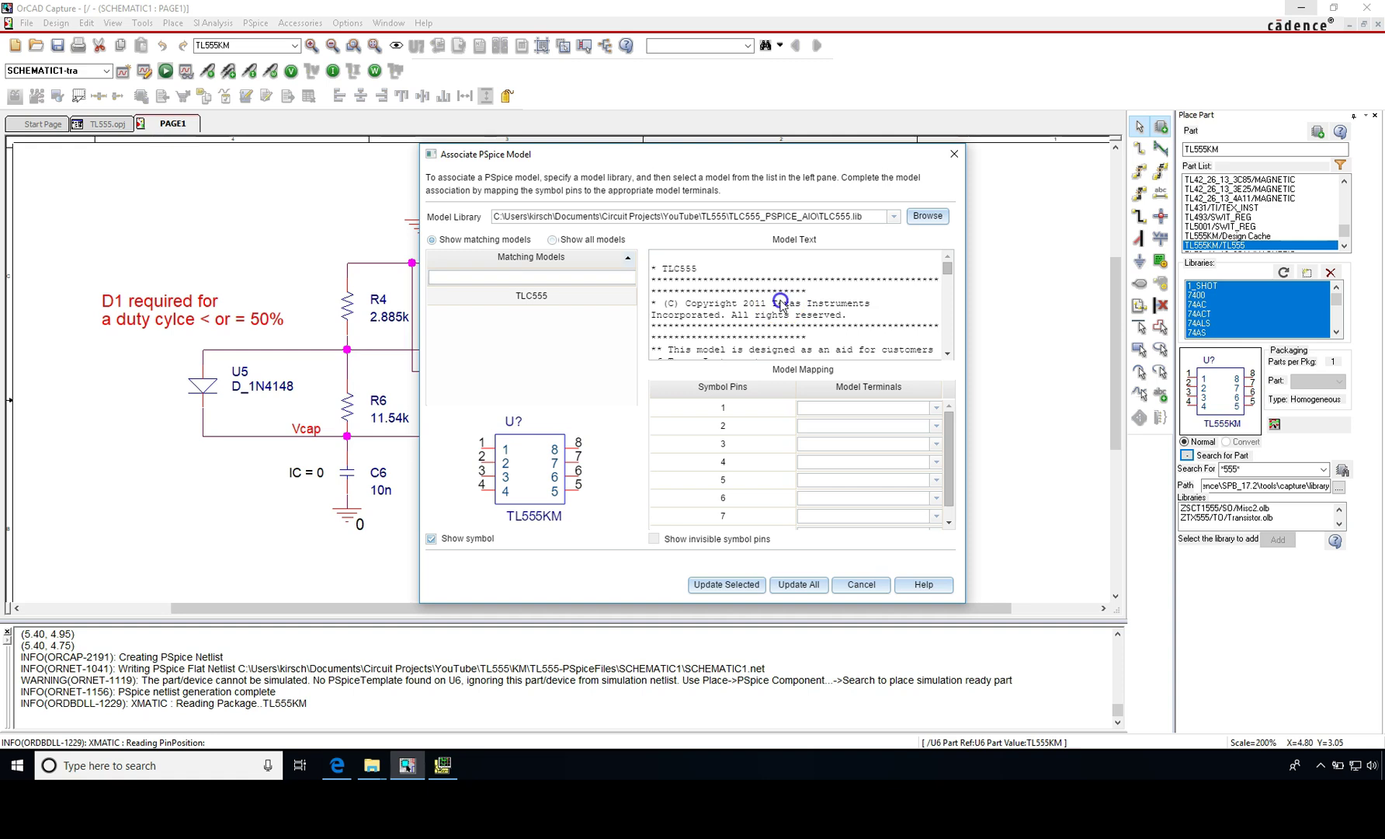
scroll(815, 324, "down", 3)
scroll(815, 324, "down", 6)
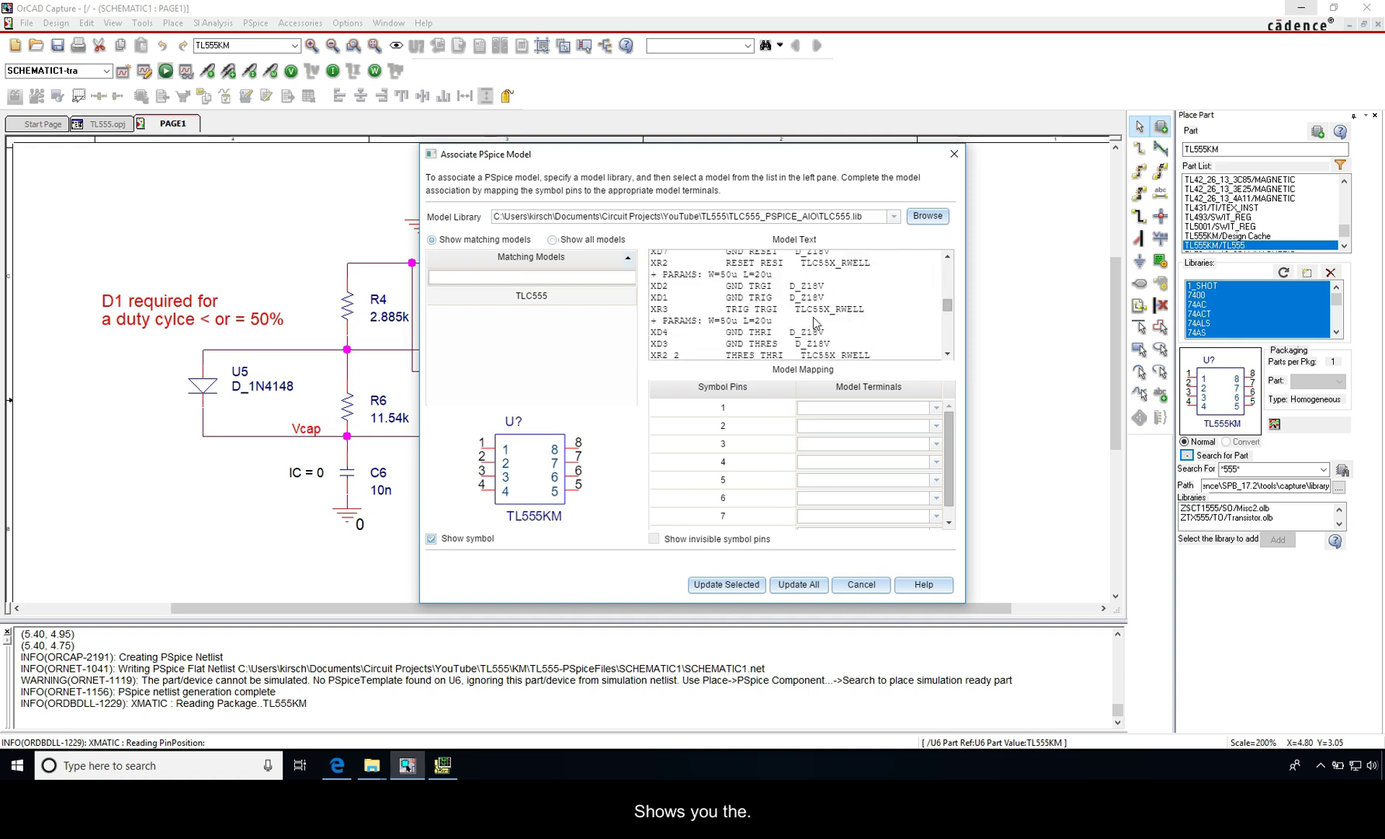
scroll(815, 324, "down", 10)
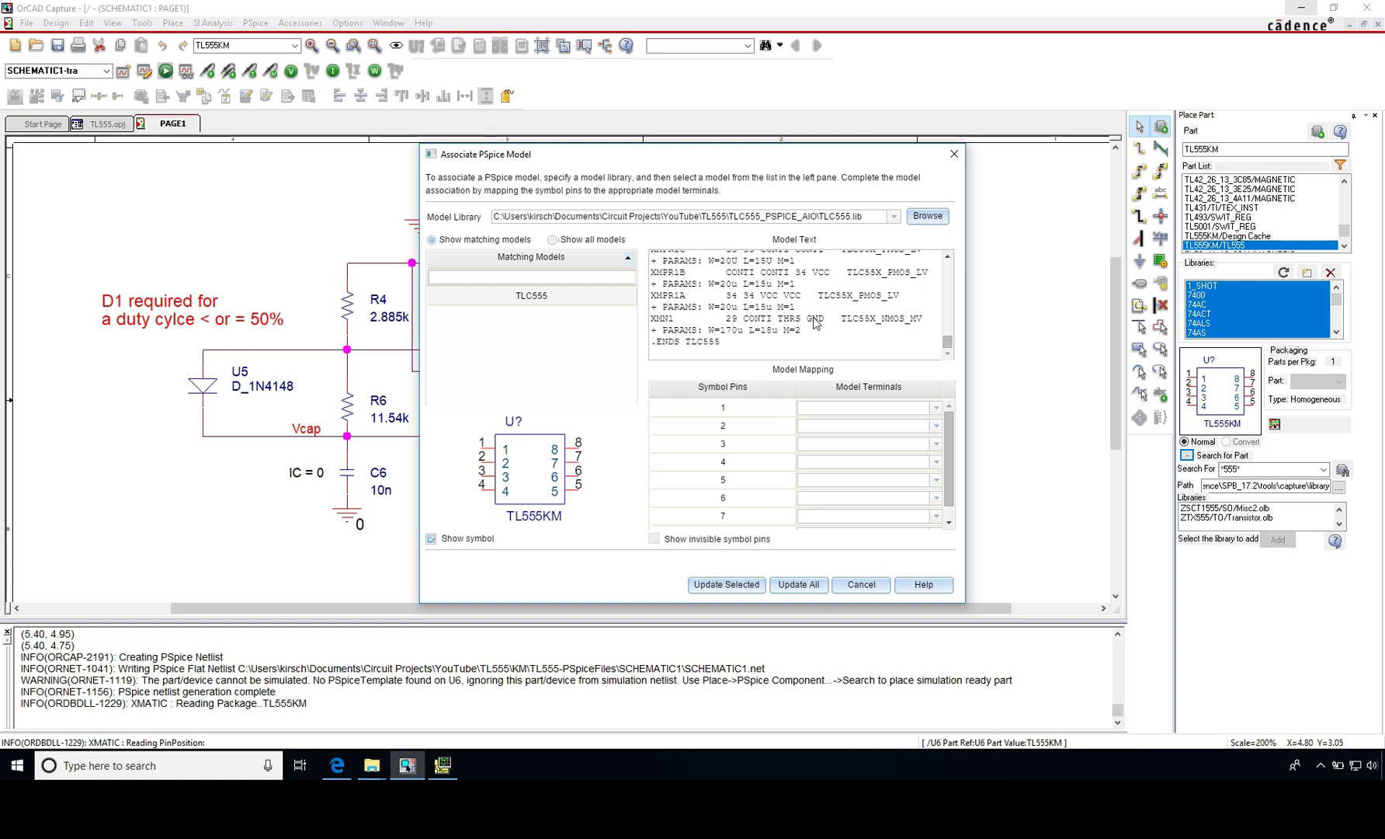
scroll(815, 324, "up", 20)
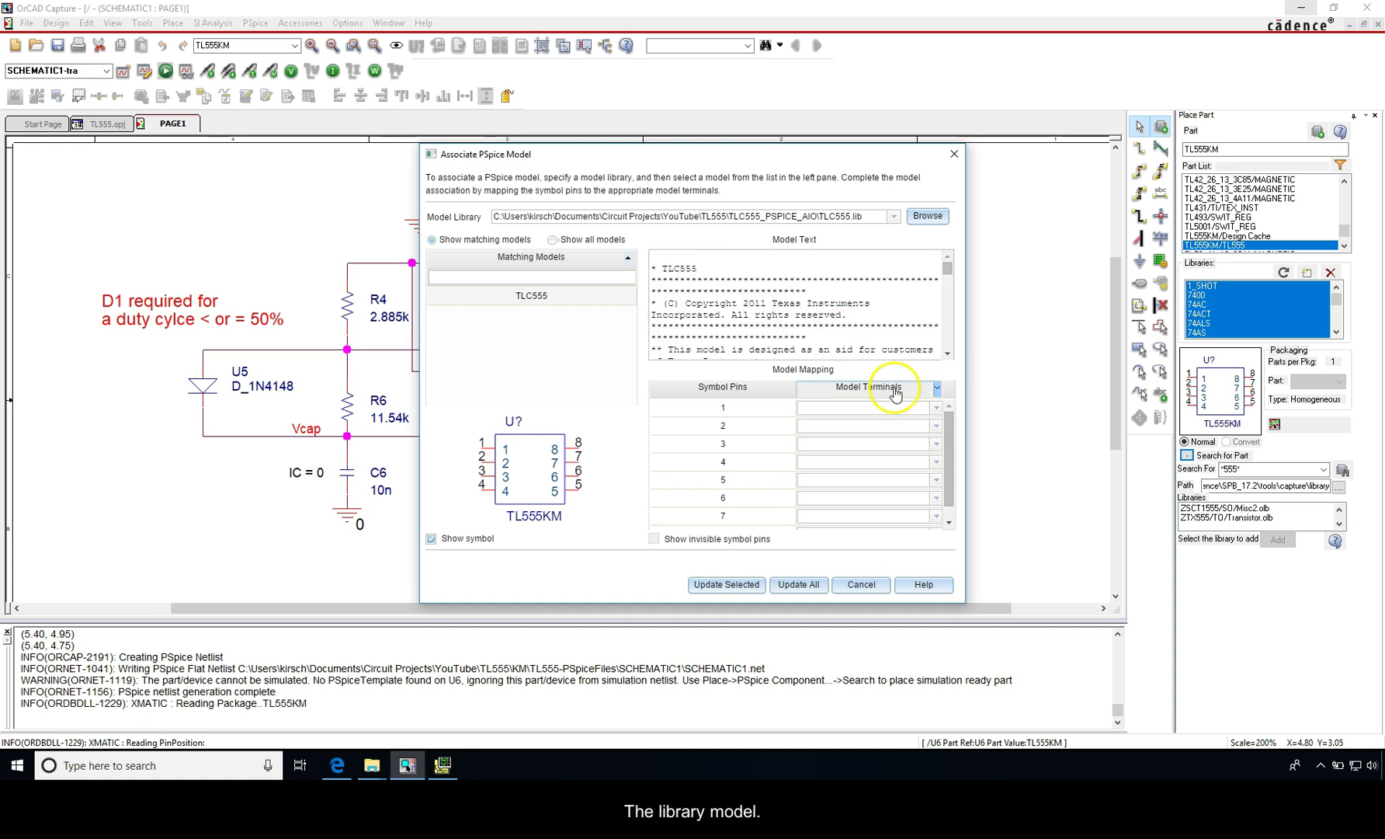
left_click(936, 410)
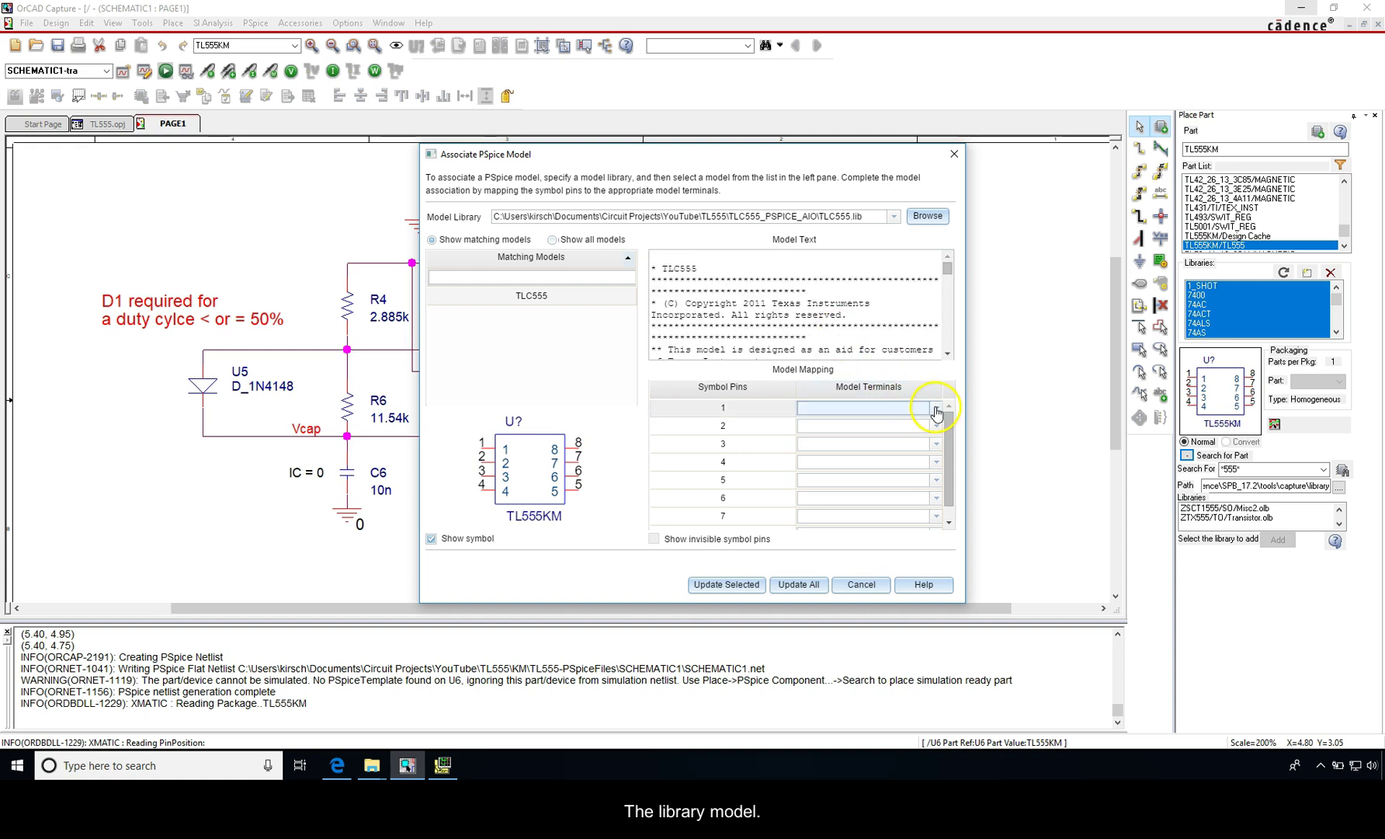
left_click(947, 277)
left_click_drag(947, 278, 951, 301)
scroll(952, 305, "down", 1)
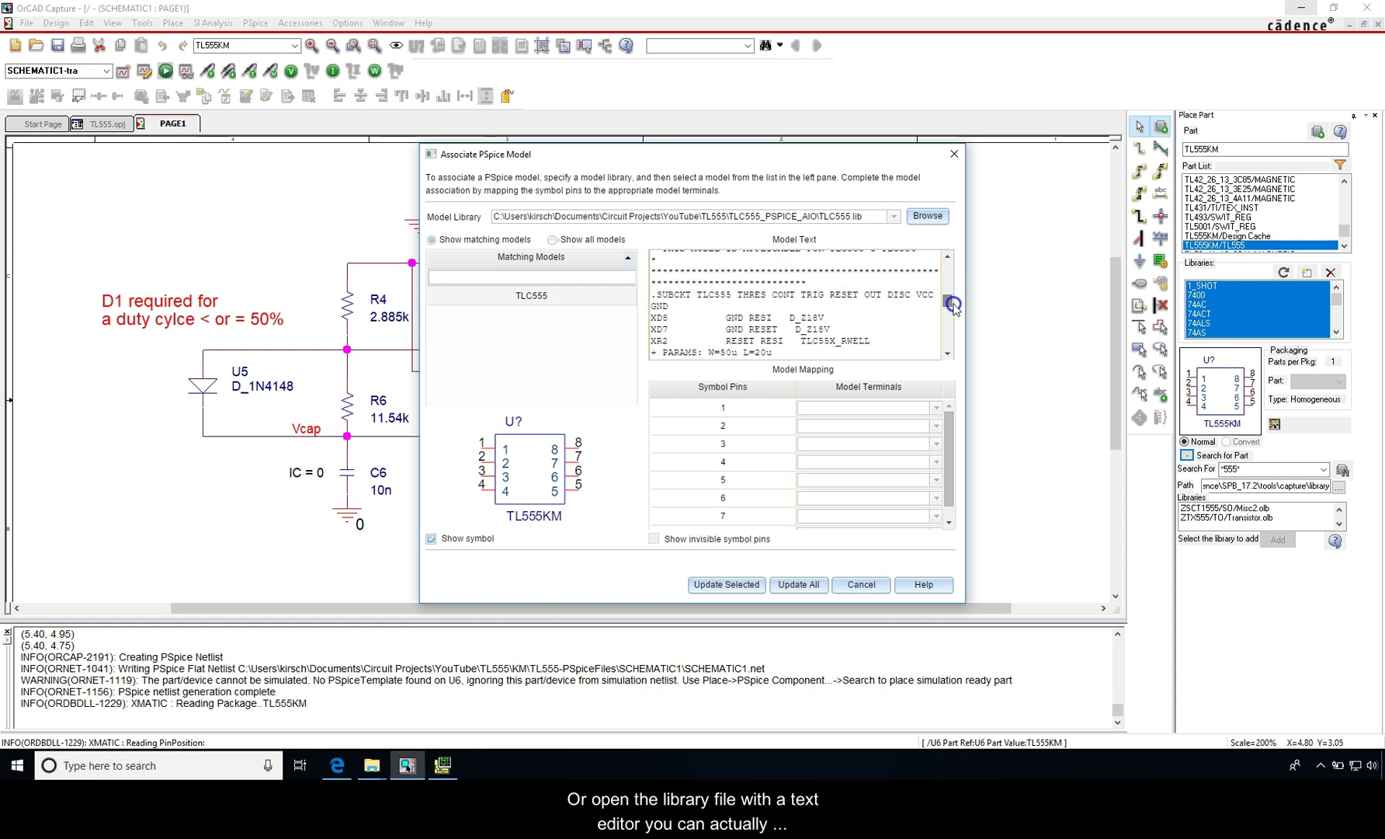
scroll(953, 305, "down", 1)
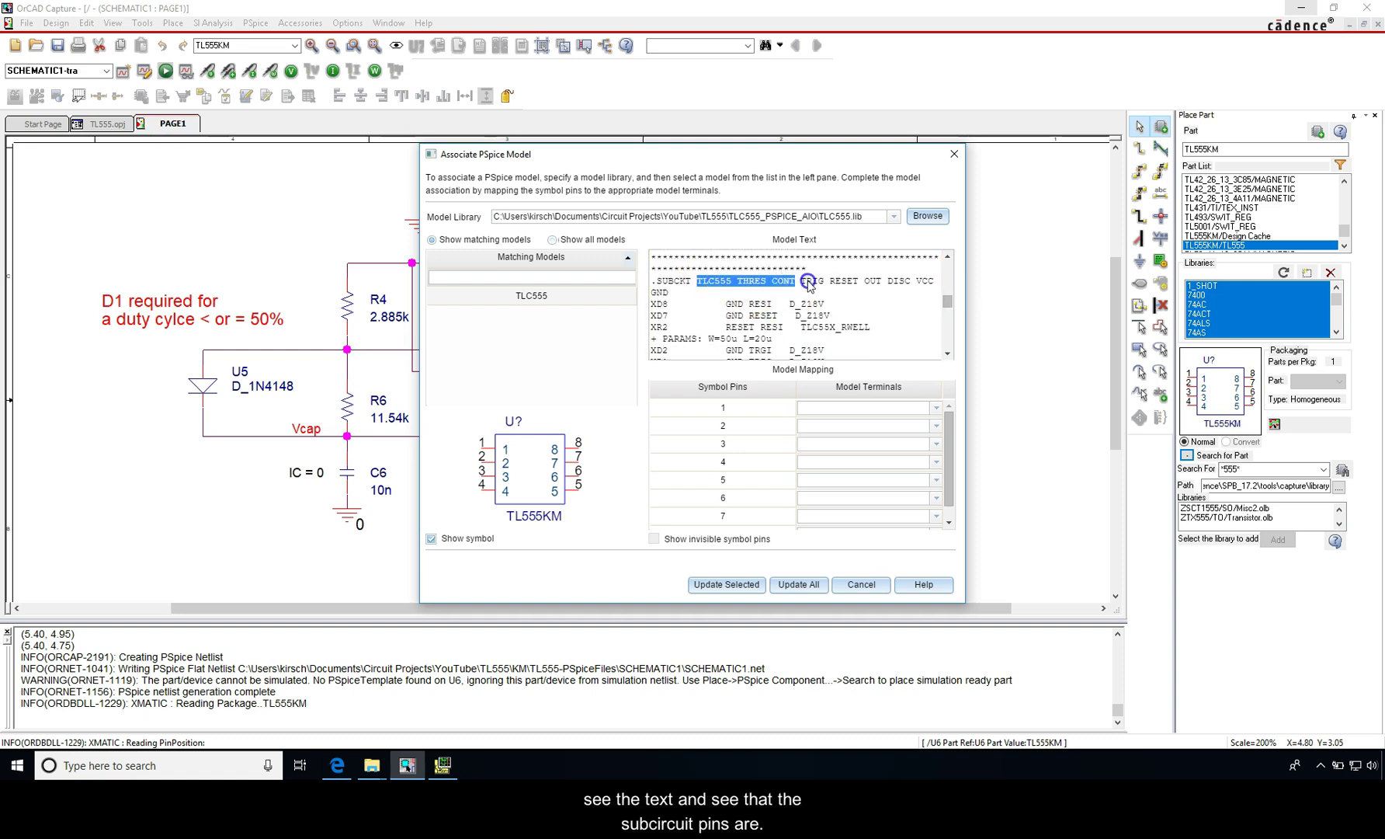
left_click_drag(807, 281, 917, 283)
left_click(921, 283)
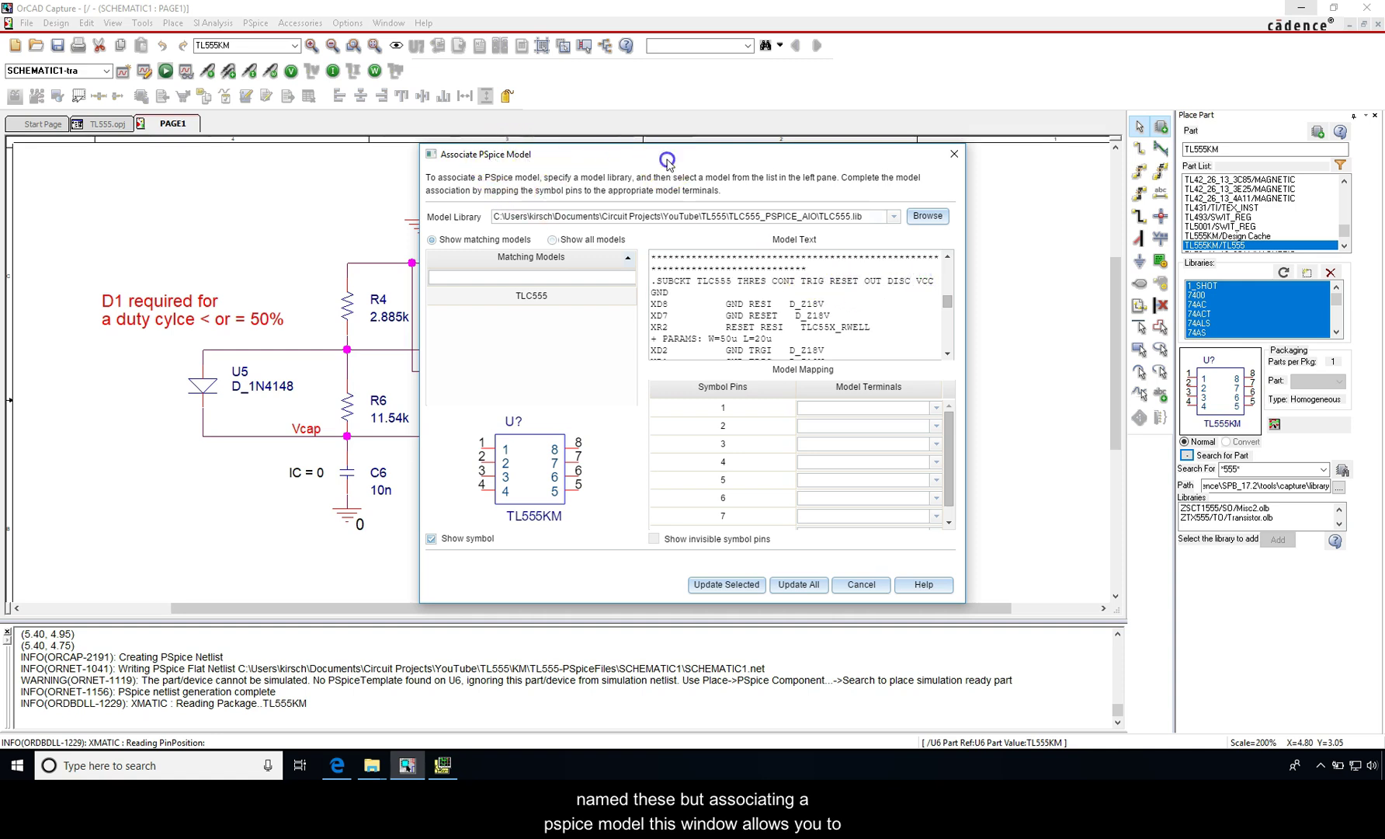
left_click_drag(667, 161, 625, 165)
left_click(893, 413)
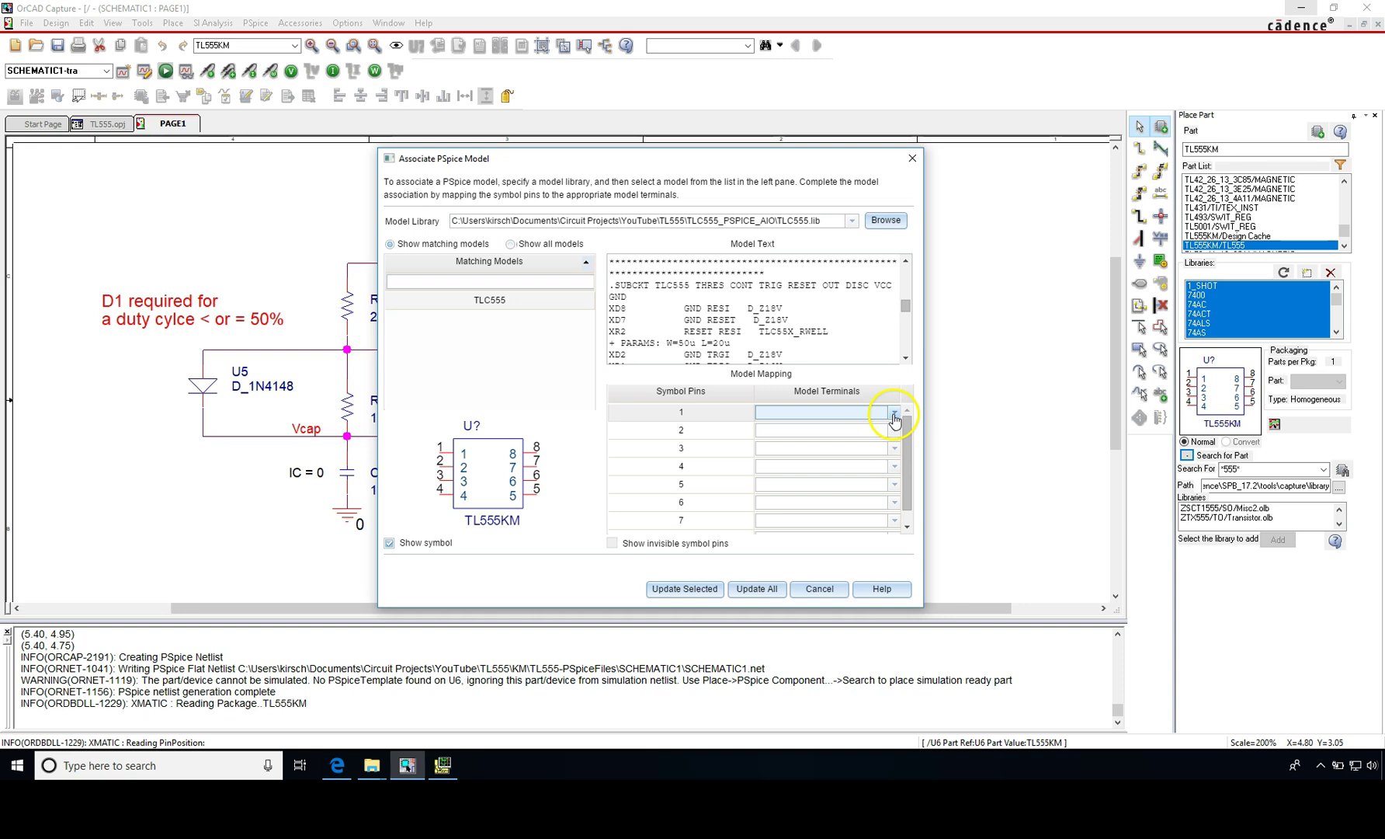
left_click(683, 412)
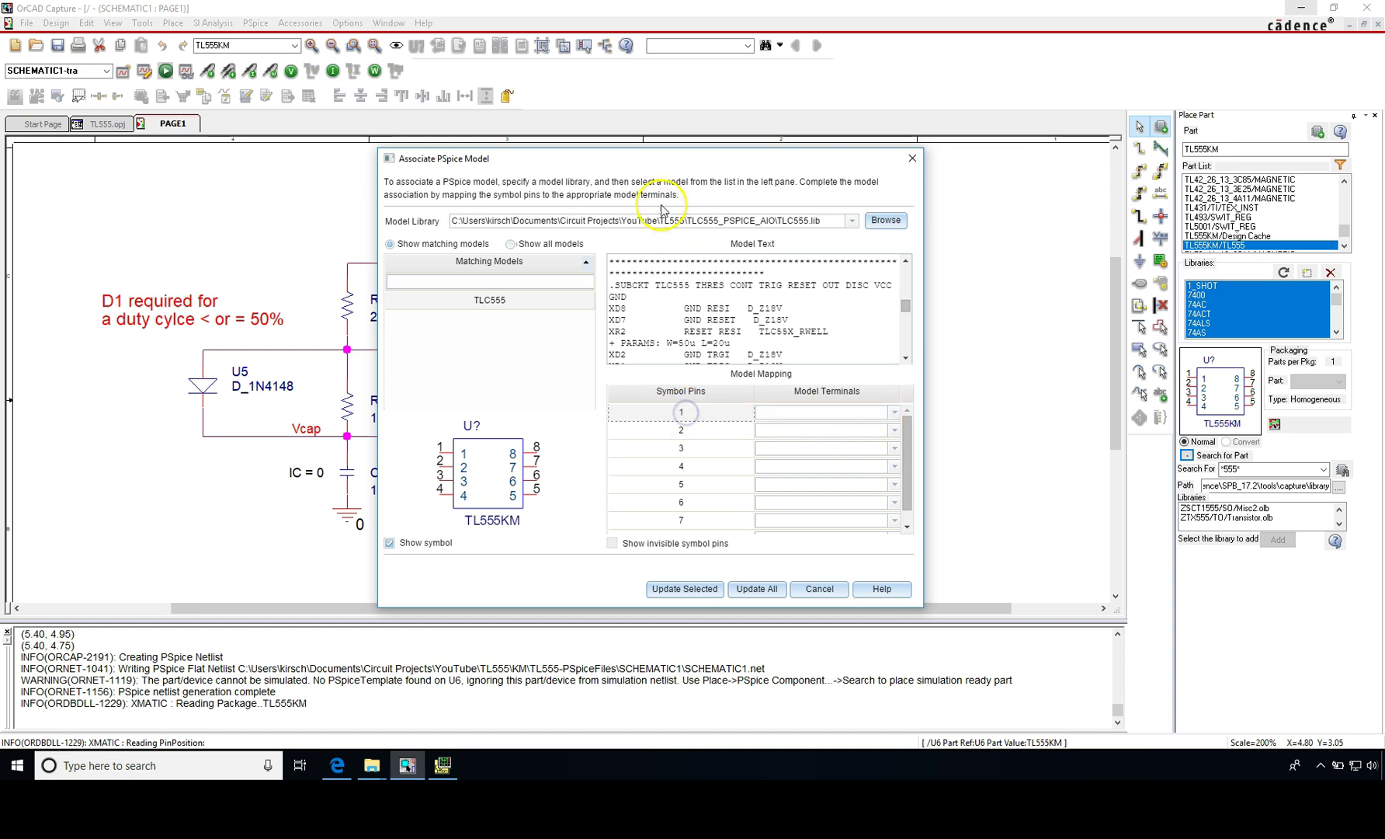
left_click_drag(649, 159, 796, 162)
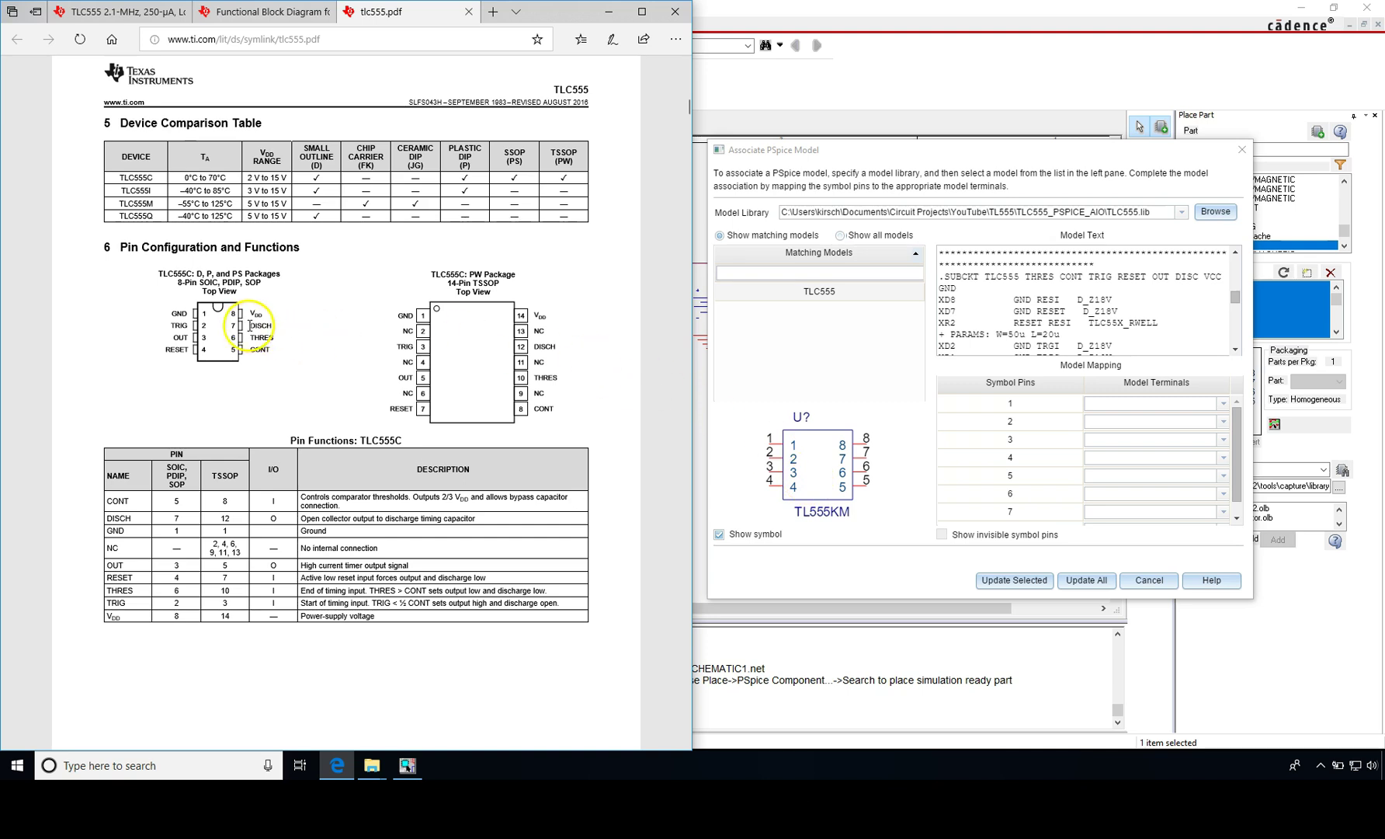
Step: Read the 8-pin order GND, TRIG, OUT, RESET on the datasheet's pinout page
left_click(208, 313)
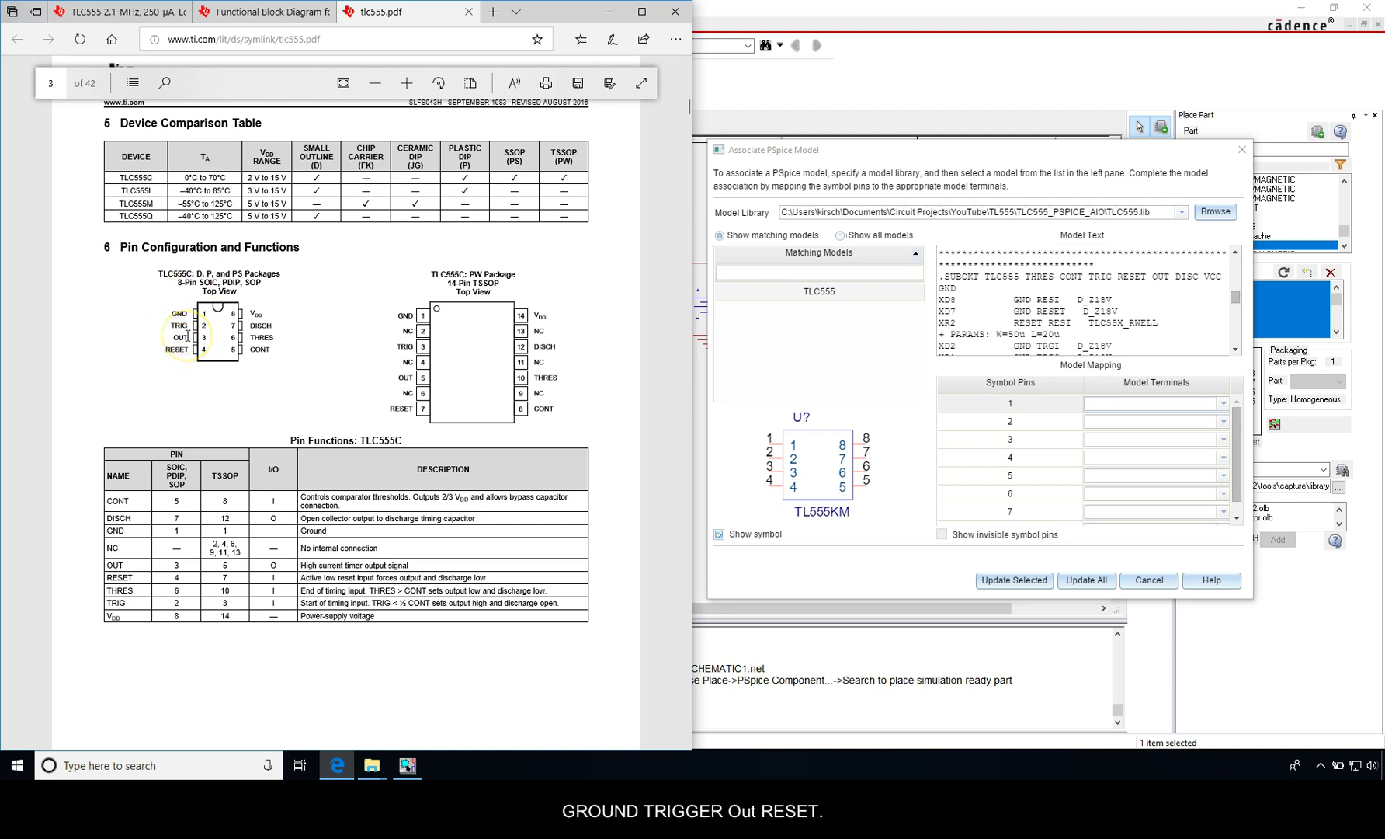
key("alt+Tab")
Step: Map symbol pins 1–4 to model terminals GND, TRIG, OUT and RESET
left_click(1157, 403)
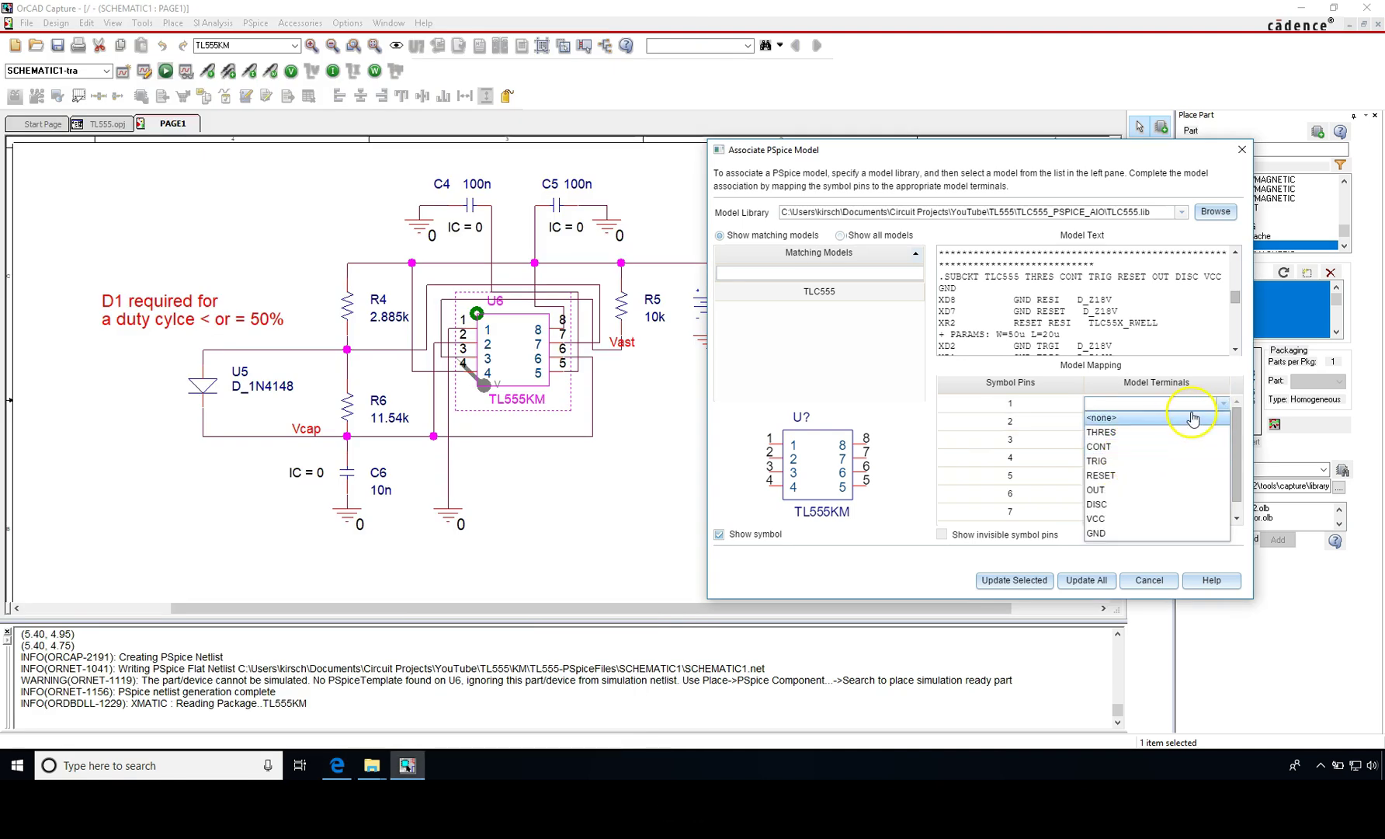
left_click(1211, 532)
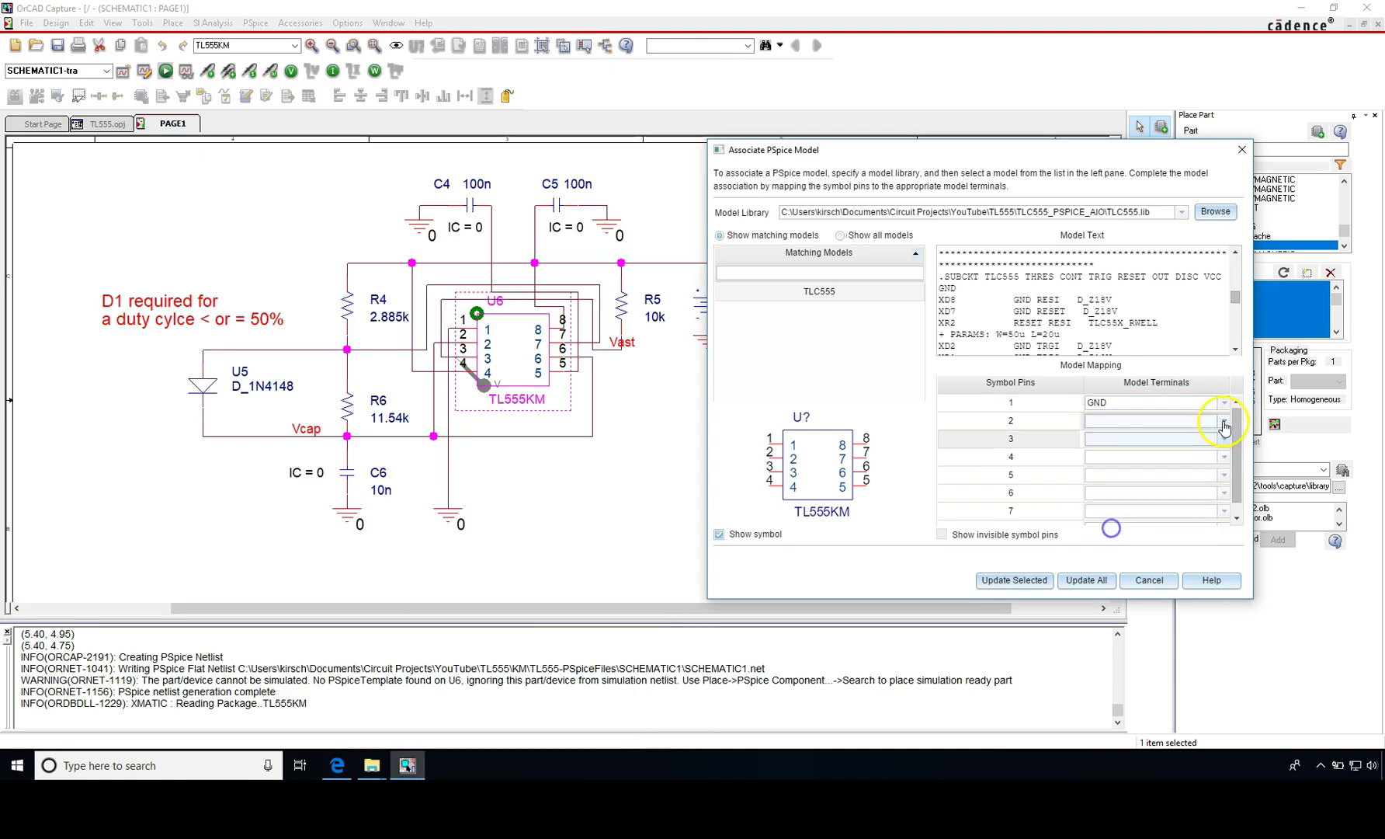
left_click(1224, 421)
left_click(1115, 478)
left_click(1224, 438)
left_click(1096, 524)
left_click(1223, 456)
left_click(1101, 527)
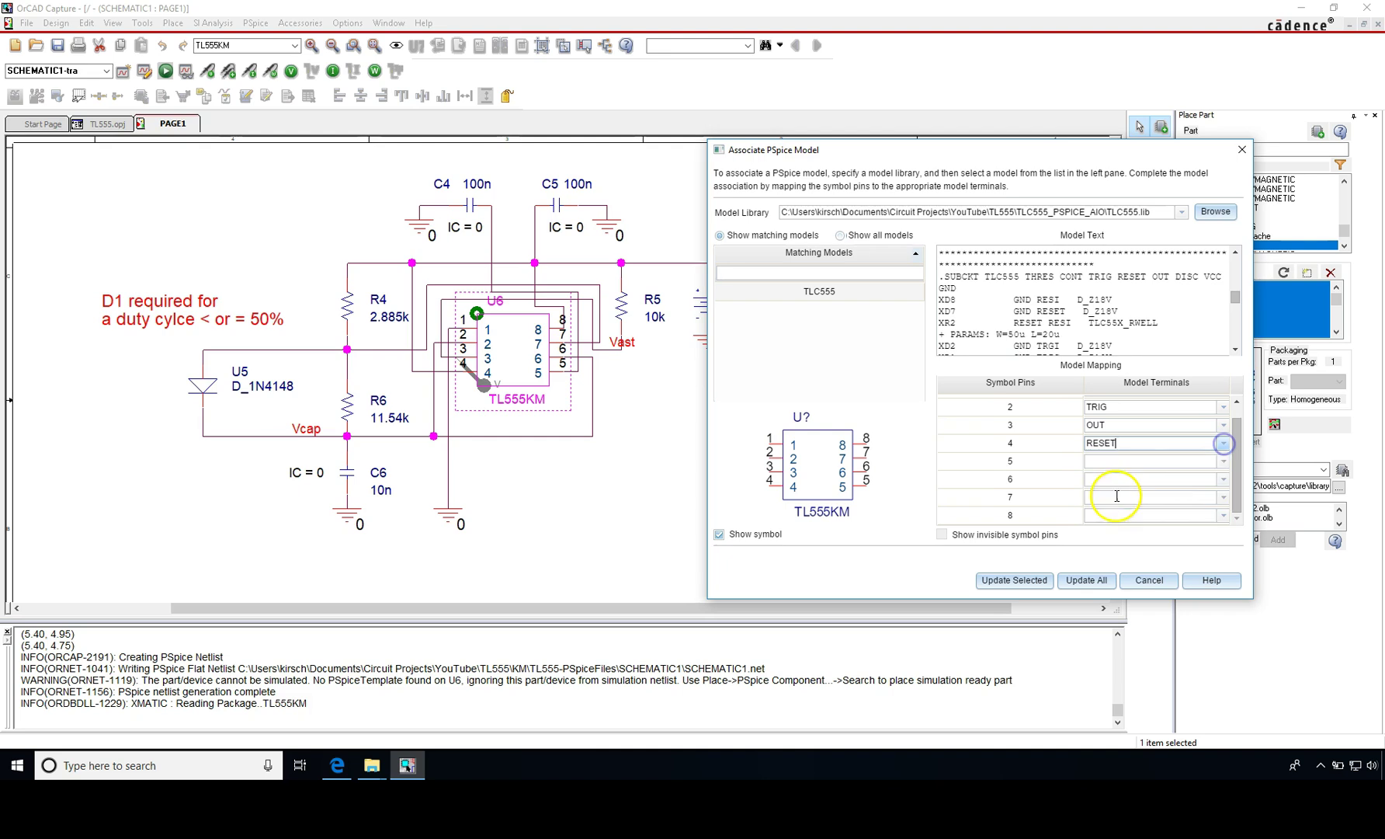
left_click(328, 759)
Step: Map symbol pins 5–8 to CONT, THRES, DISC and VCC
left_click(1225, 460)
left_click(1226, 494)
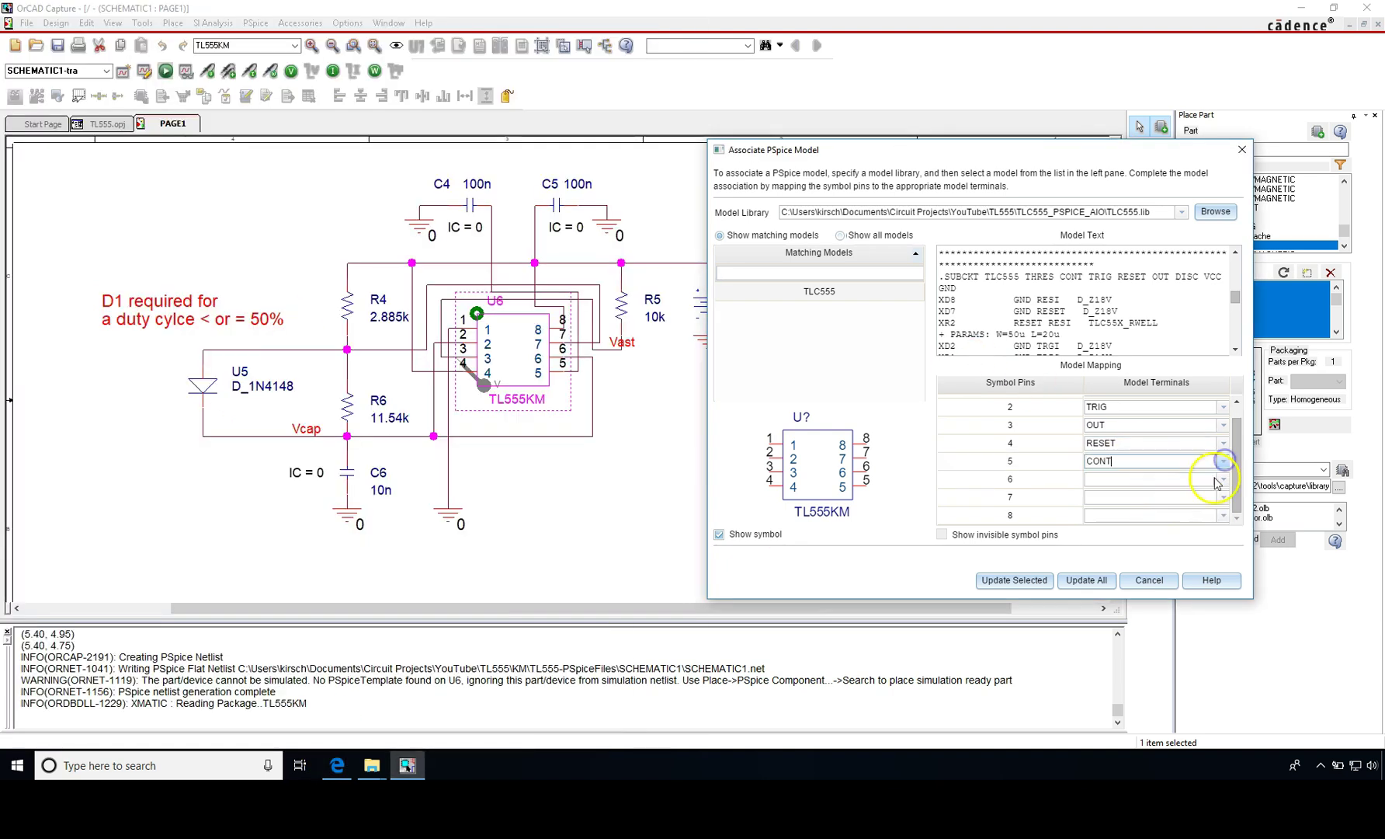
left_click(1224, 479)
left_click(1195, 497)
left_click(1225, 497)
left_click(1129, 556)
left_click(1224, 514)
left_click(1137, 532)
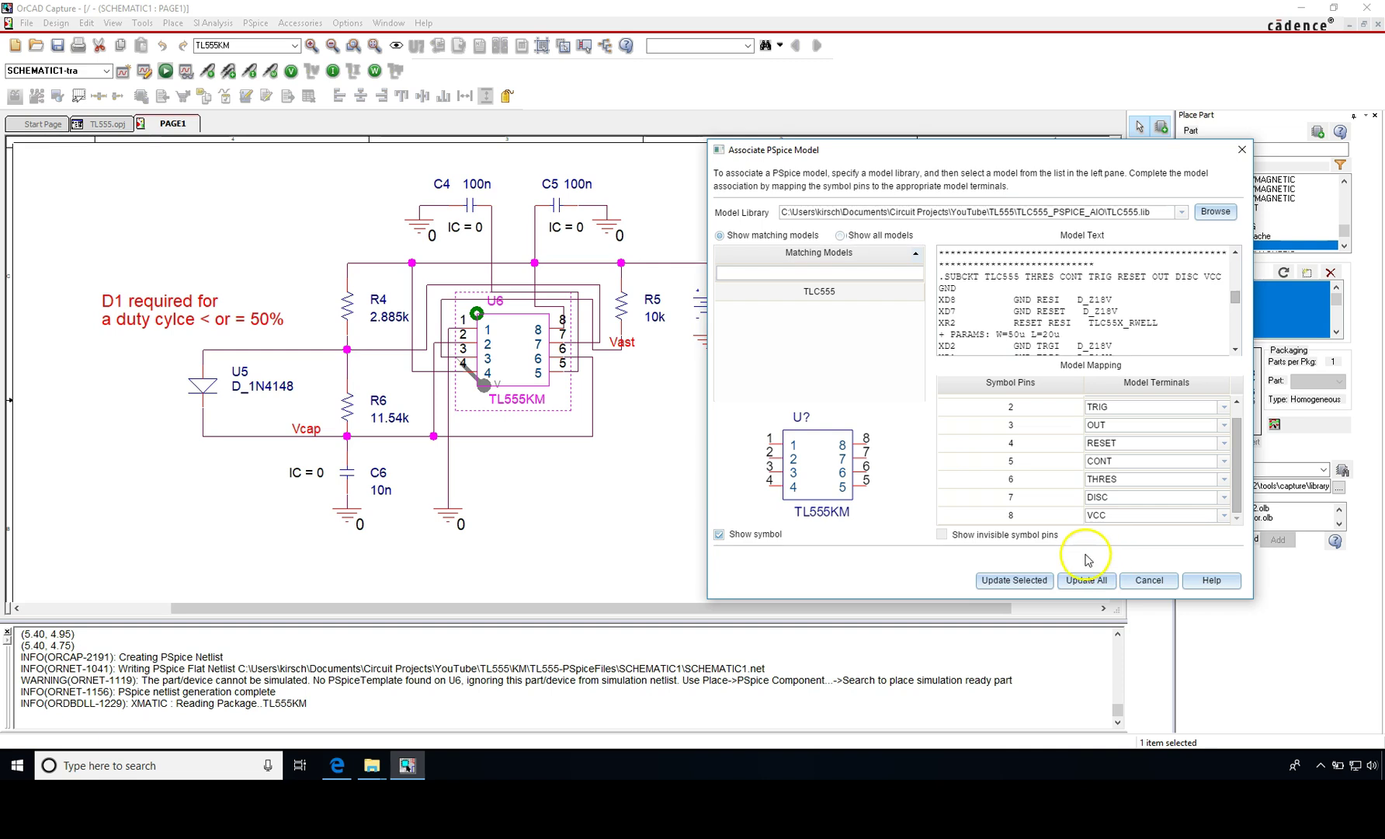
Step: Apply the pin mapping to U6 and dismiss the model-attached confirmation
left_click(1012, 584)
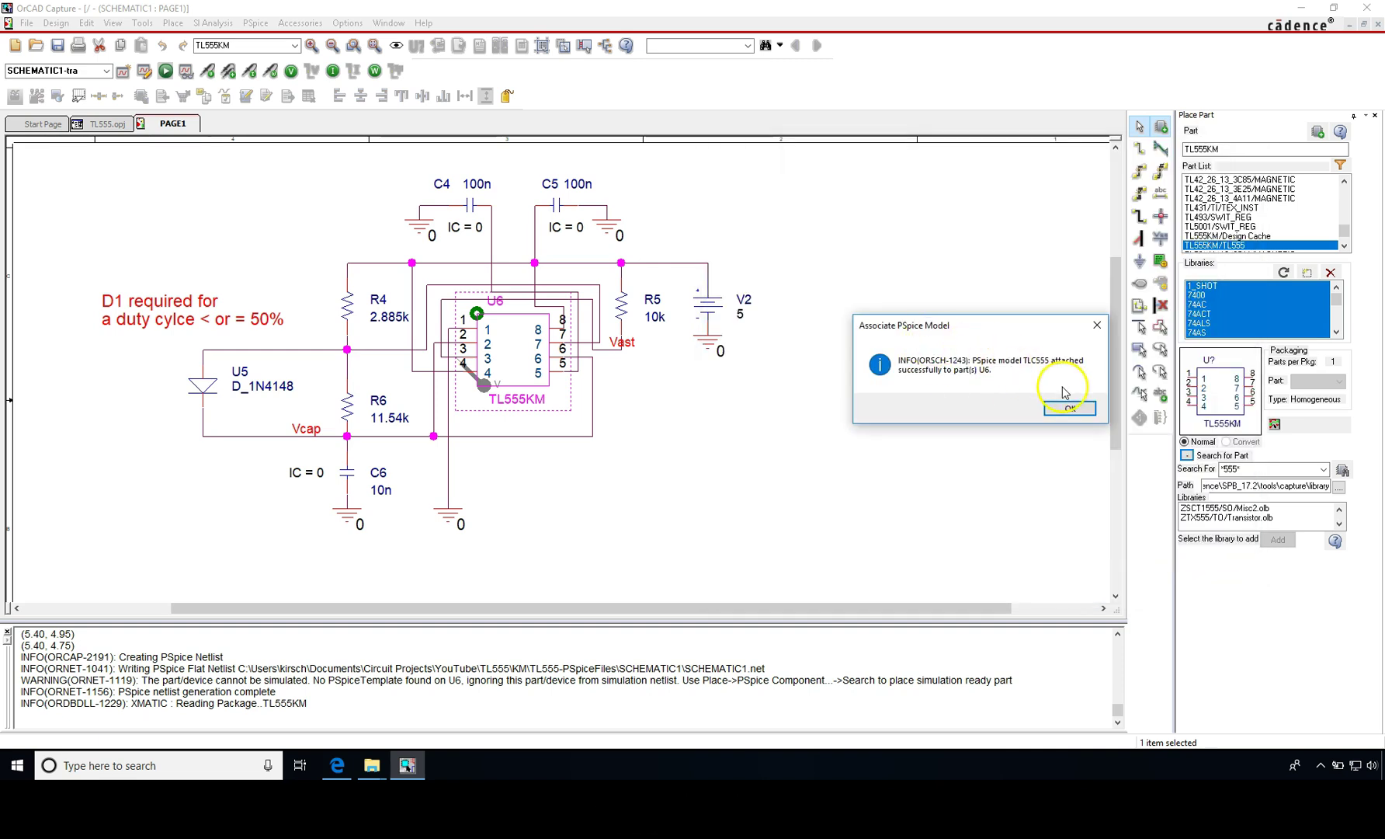
left_click_drag(986, 326, 850, 330)
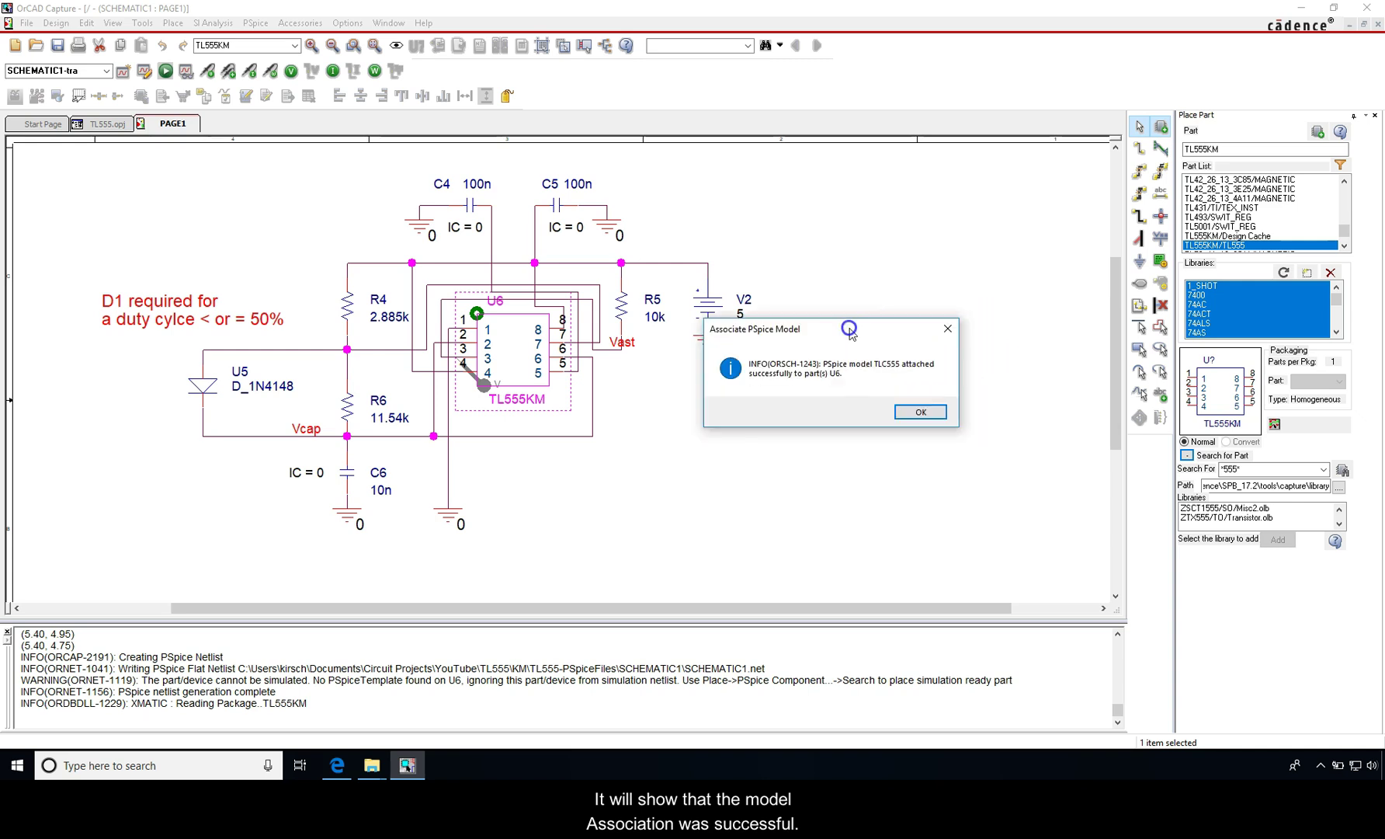
left_click(919, 410)
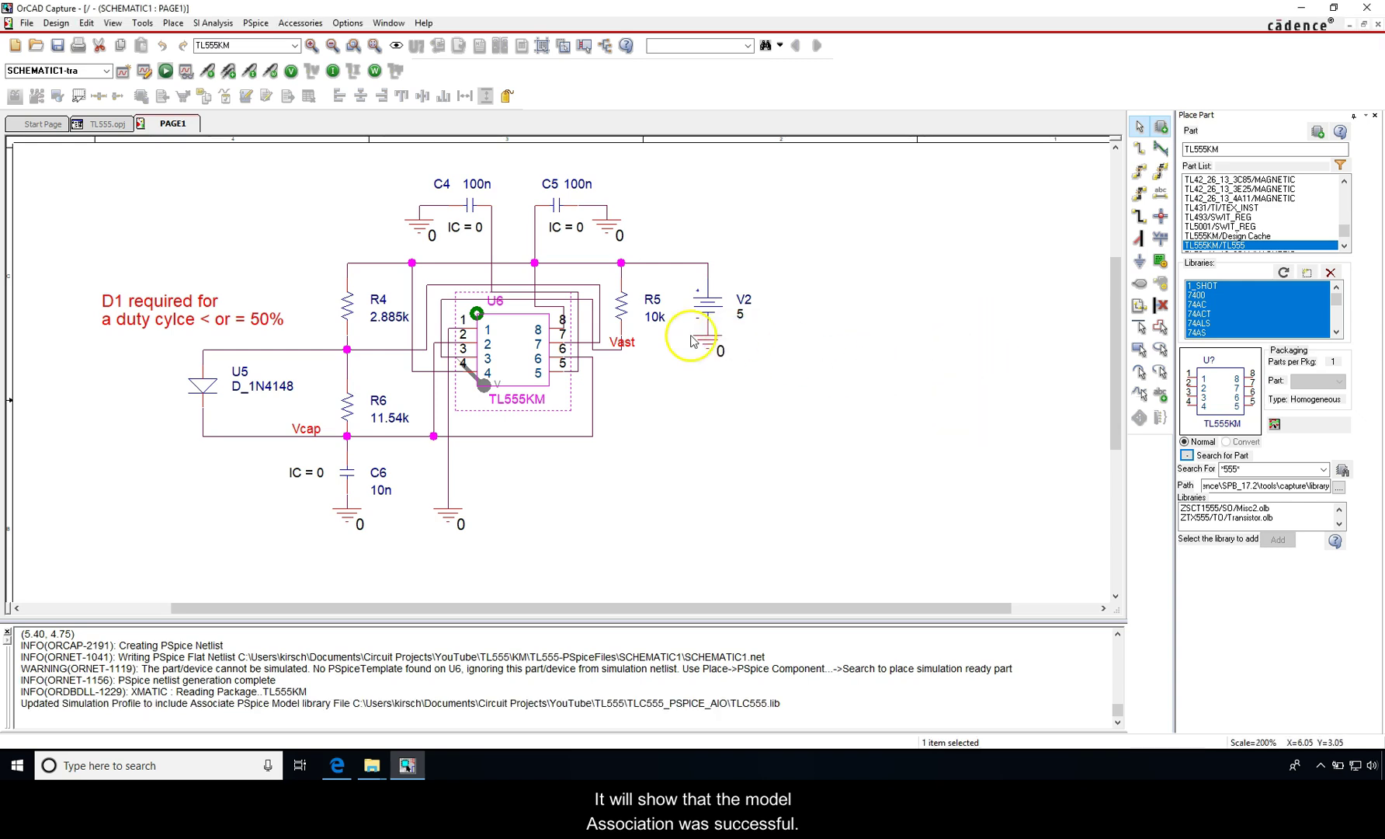
left_click(537, 362)
Step: Rerun the PSpice simulation and inspect V(VAST) pulsing 0–5 V over 25–26 ms
left_click(363, 209)
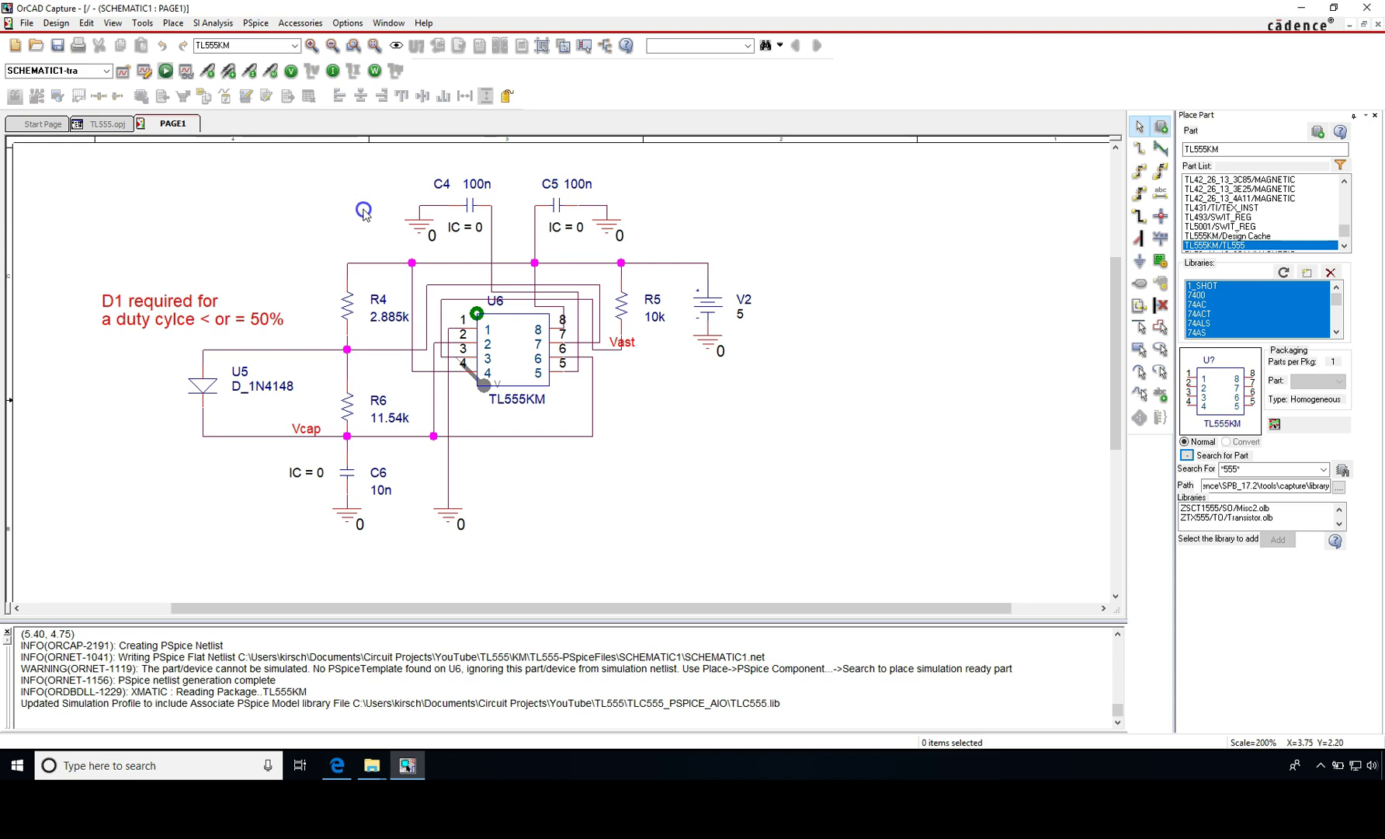
left_click(166, 72)
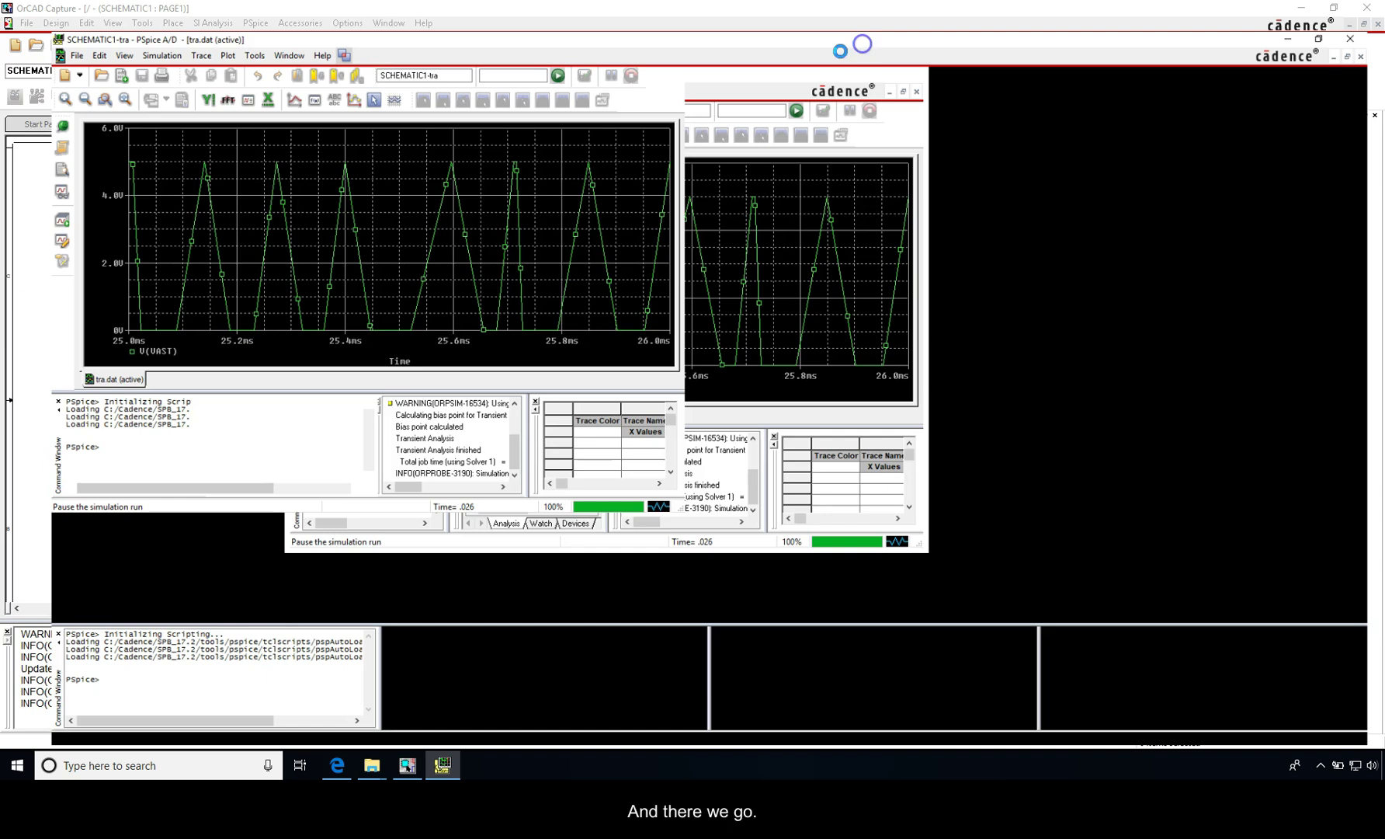
left_click(1208, 41)
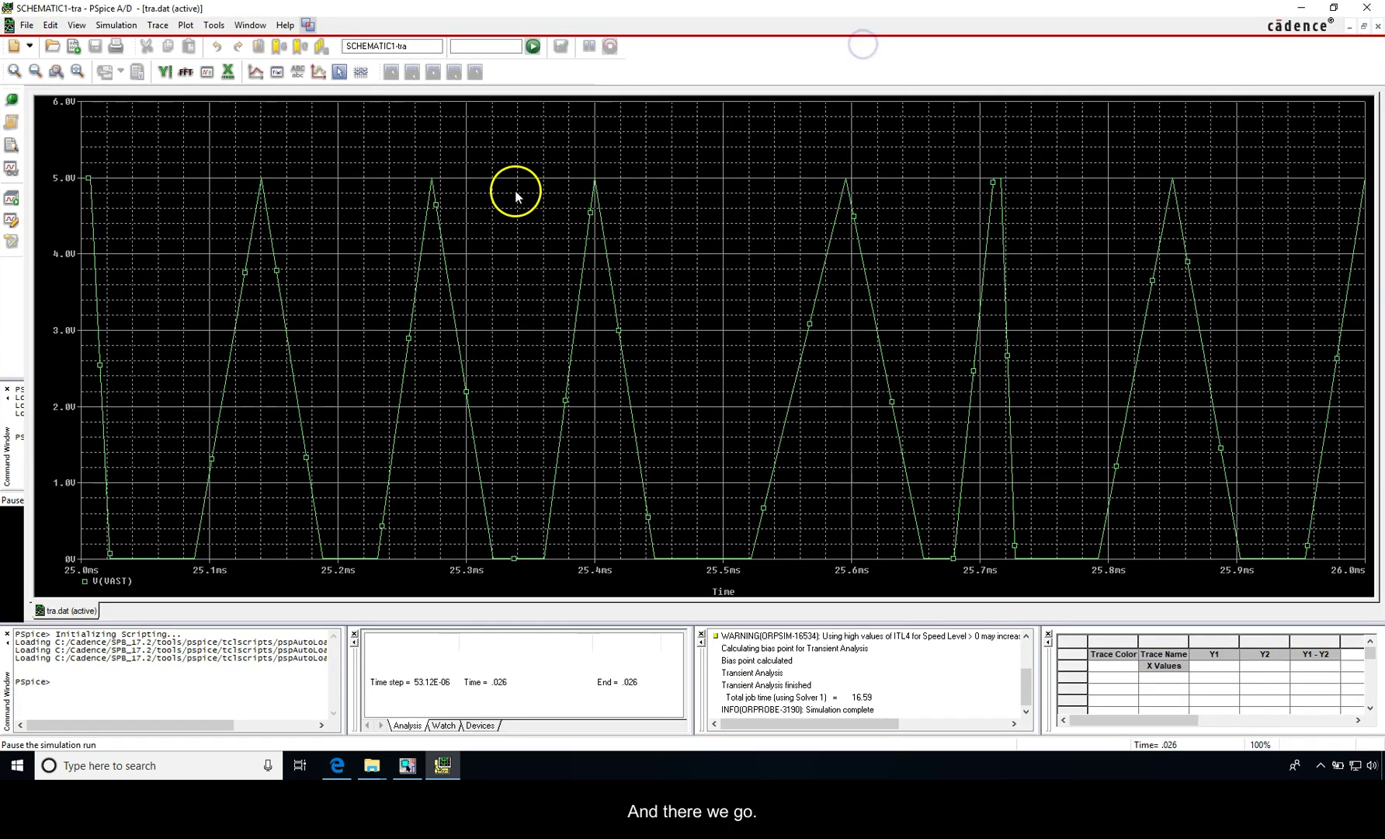
right_click(436, 193)
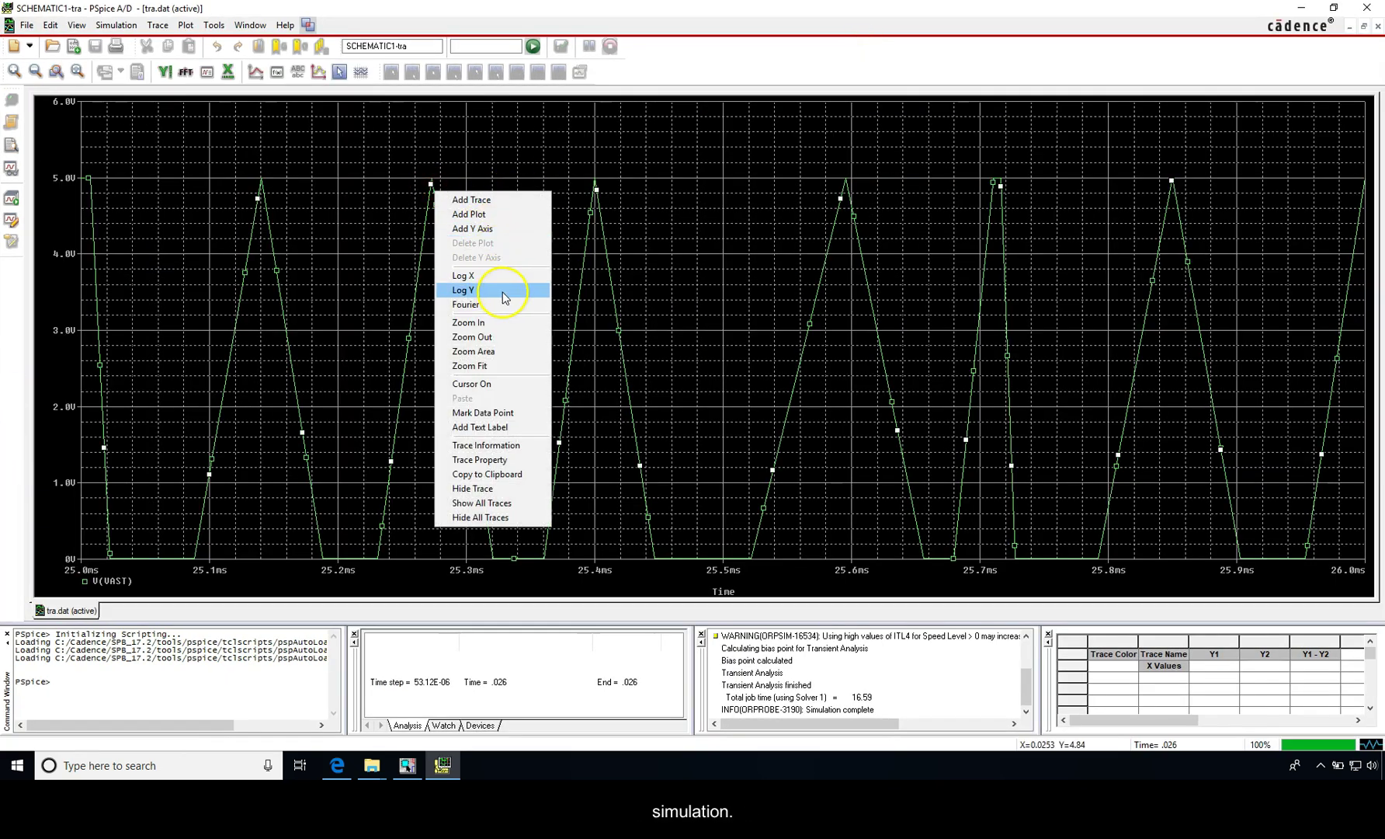
key("Escape")
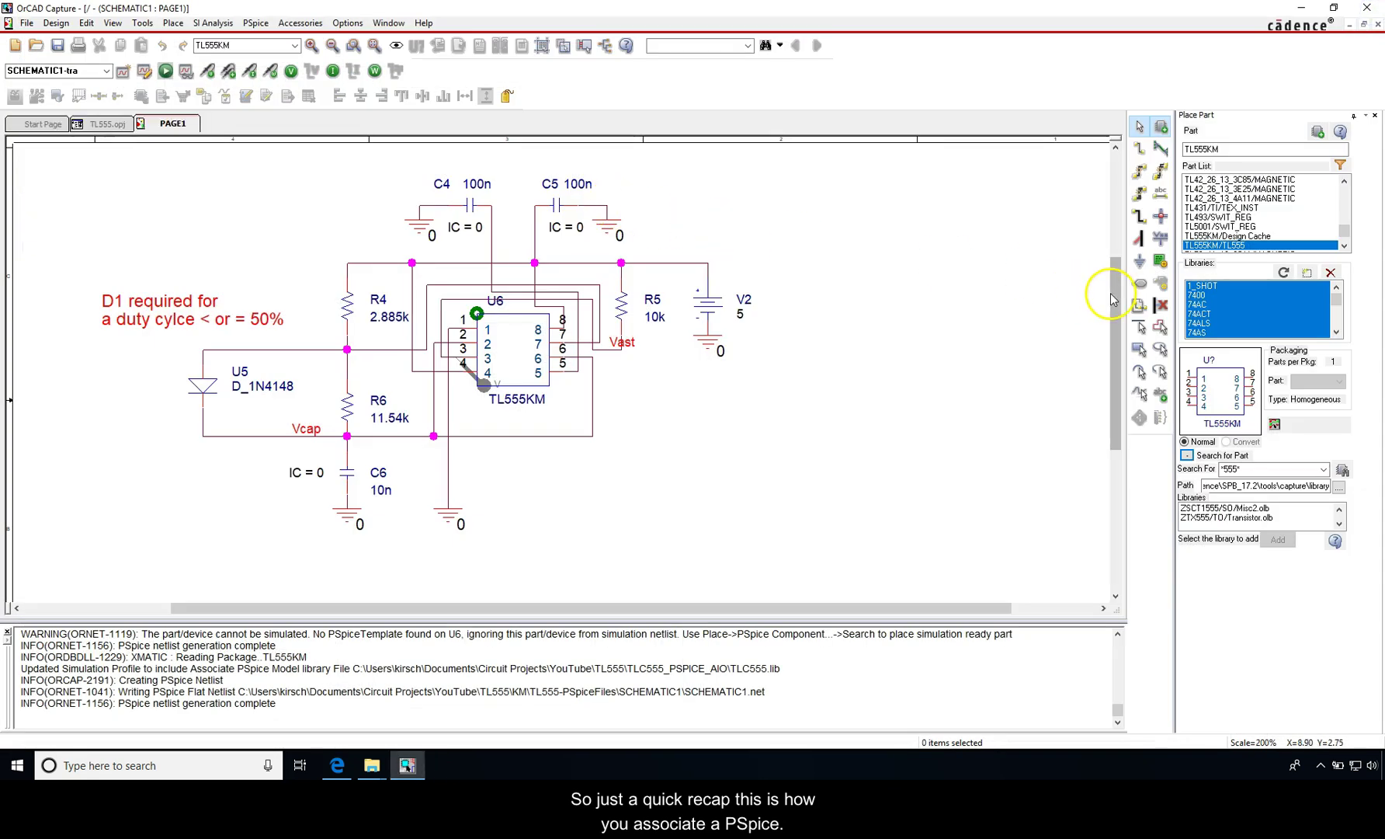
Step: Select TL555KM part U6 and bring up PAGE1 of TI's astable_reference_design (TLC555, 10kHz, 20% duty)
left_click(1113, 290)
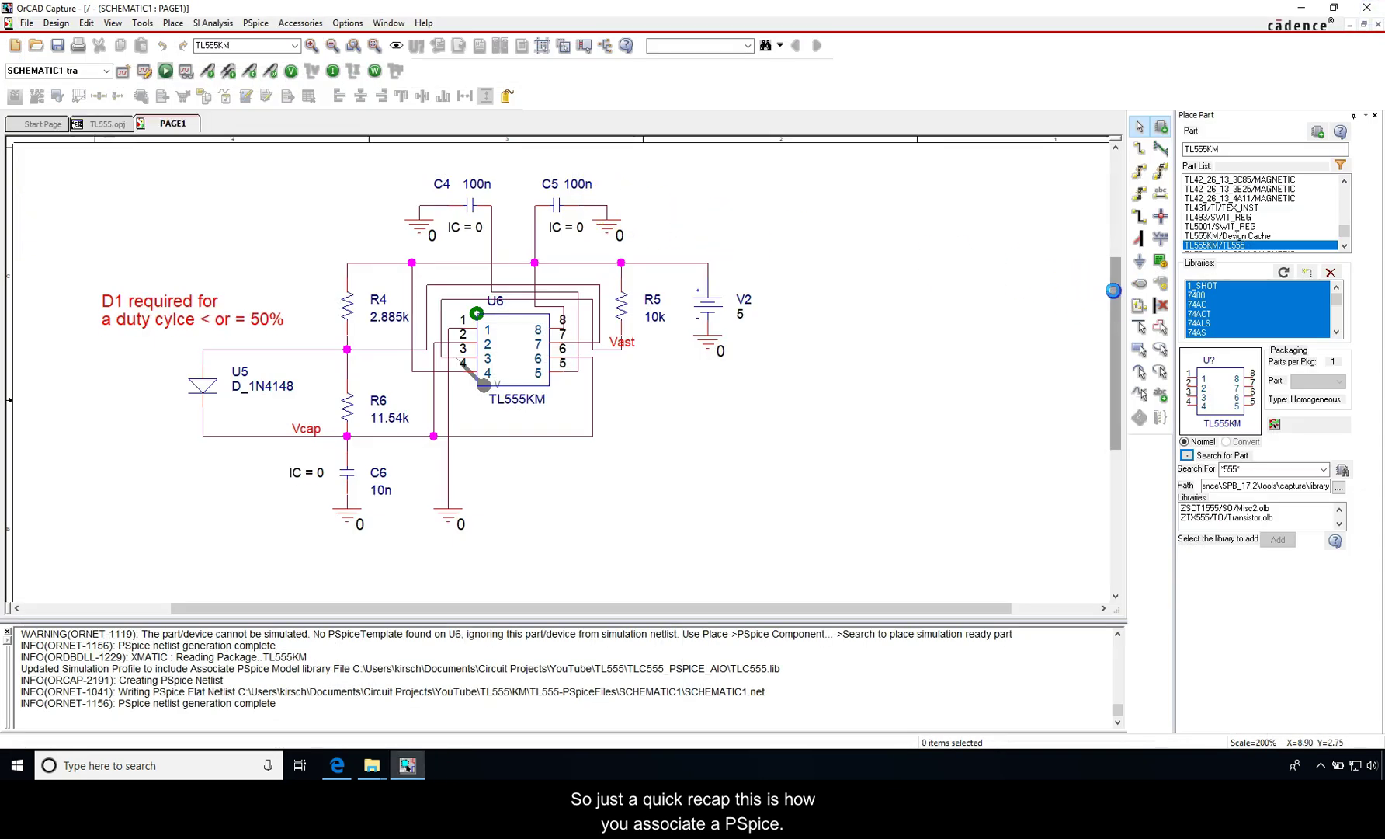
mouse_move(1114, 290)
left_mouse_down()
mouse_move(1114, 132)
mouse_move(1114, 285)
left_mouse_up()
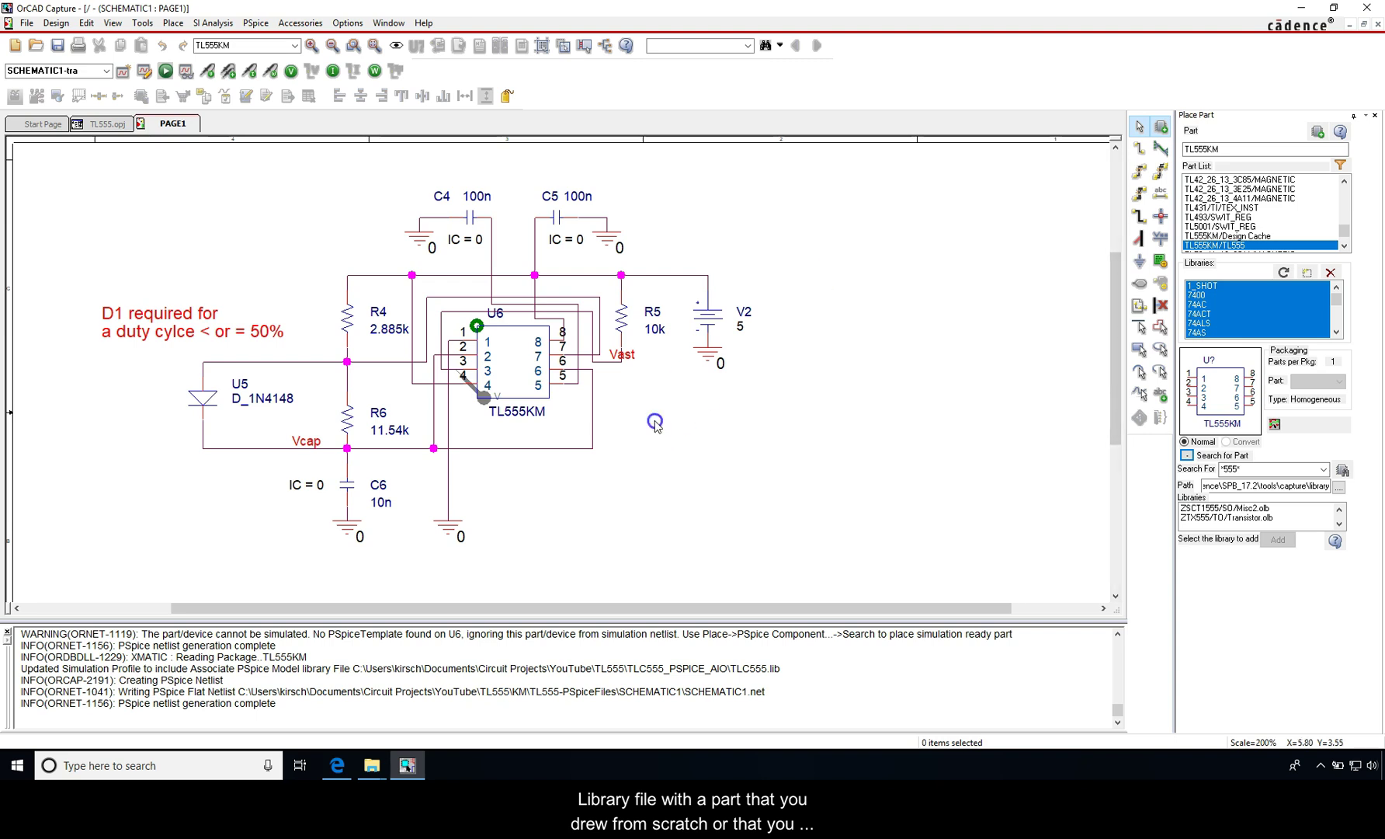
left_click(517, 374)
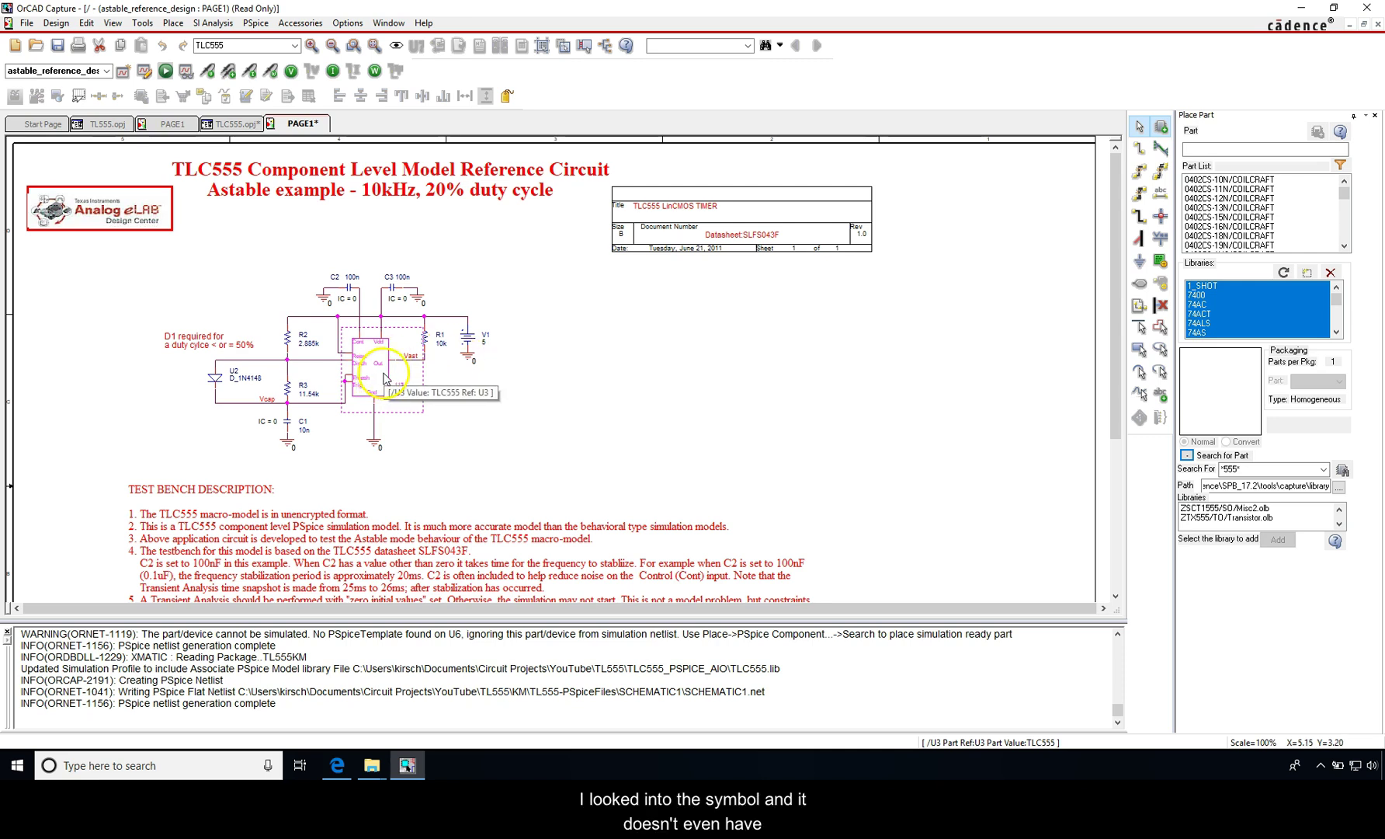
left_click(467, 376)
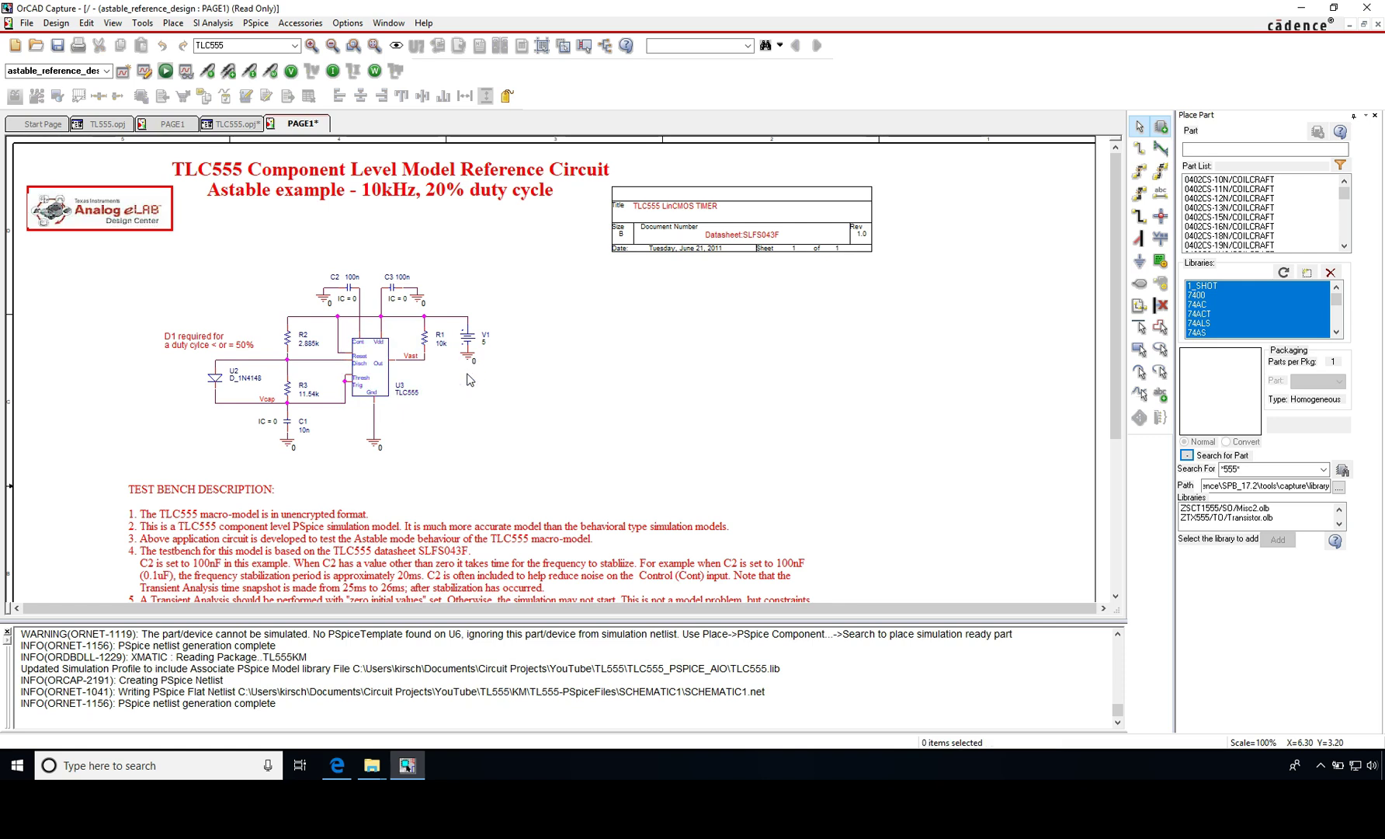
left_click(305, 126)
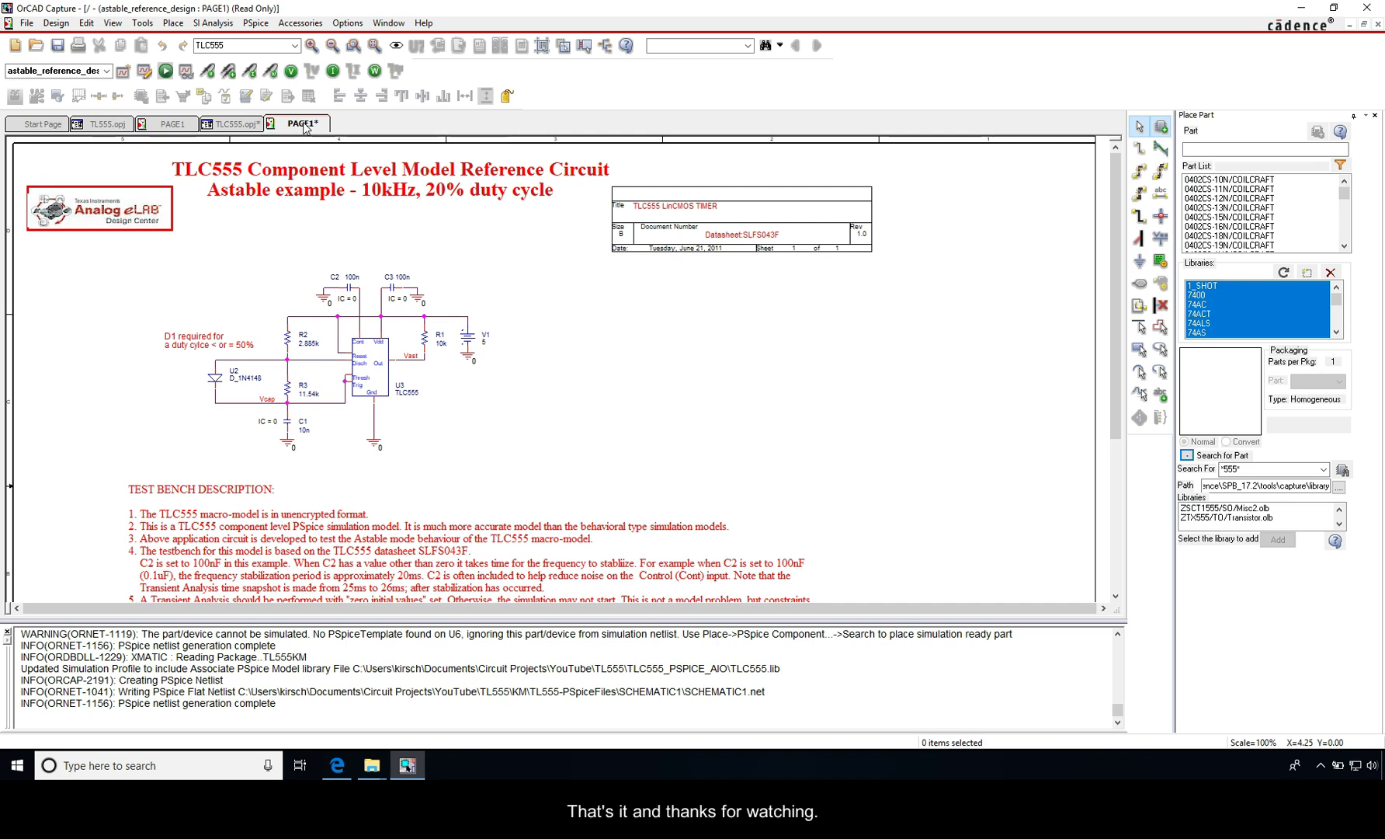
left_click(309, 129)
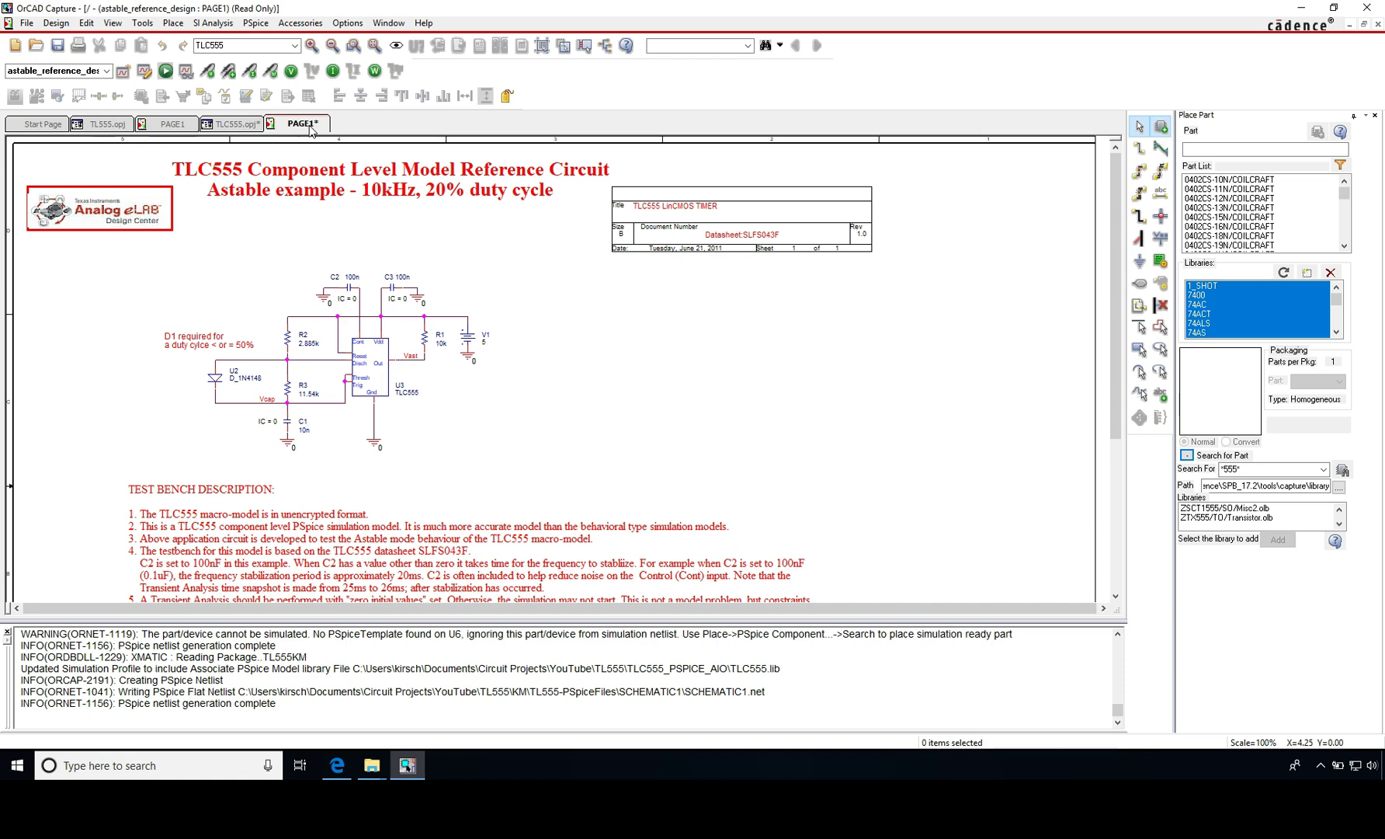
scroll(694, 356, "down", 4)
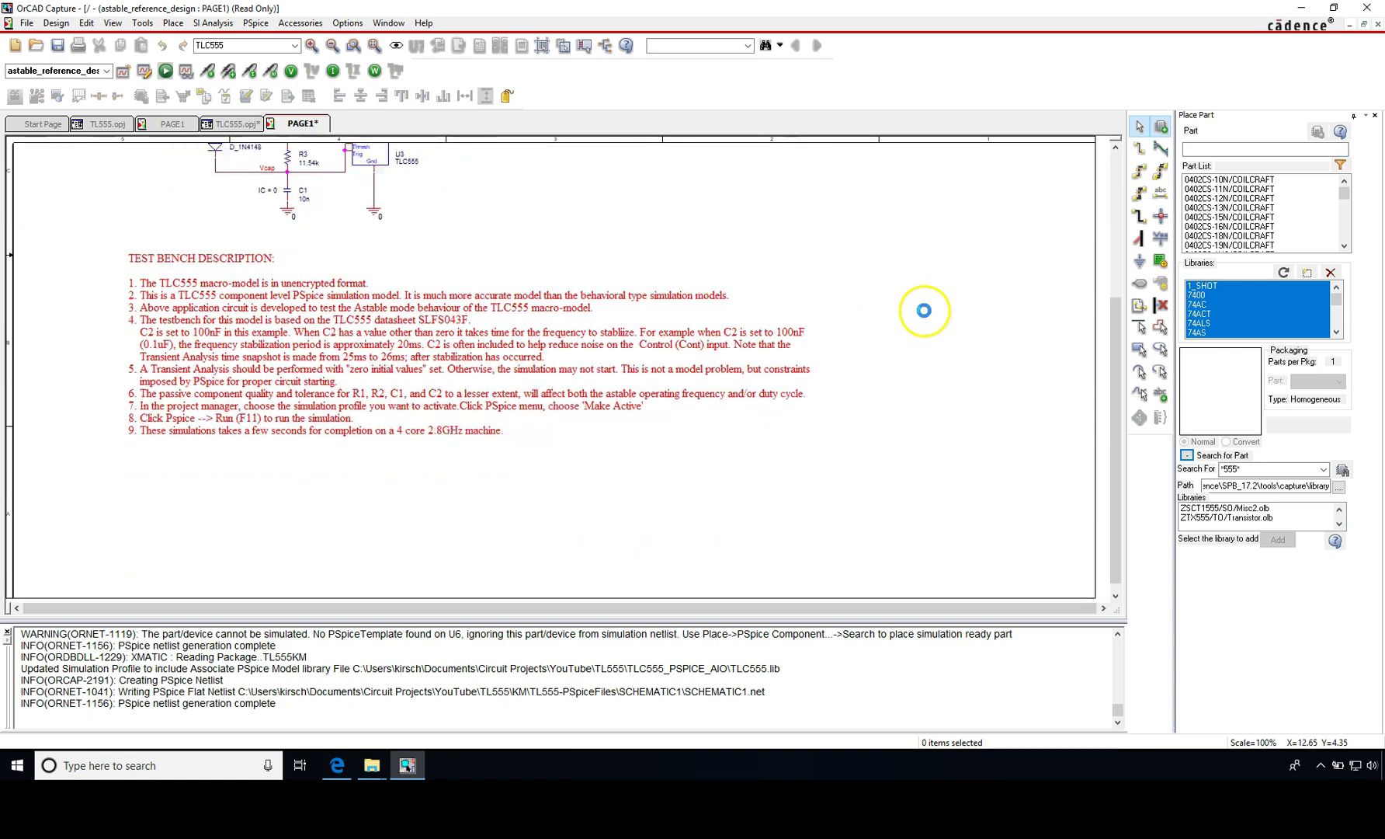
scroll(923, 309, "up", 4)
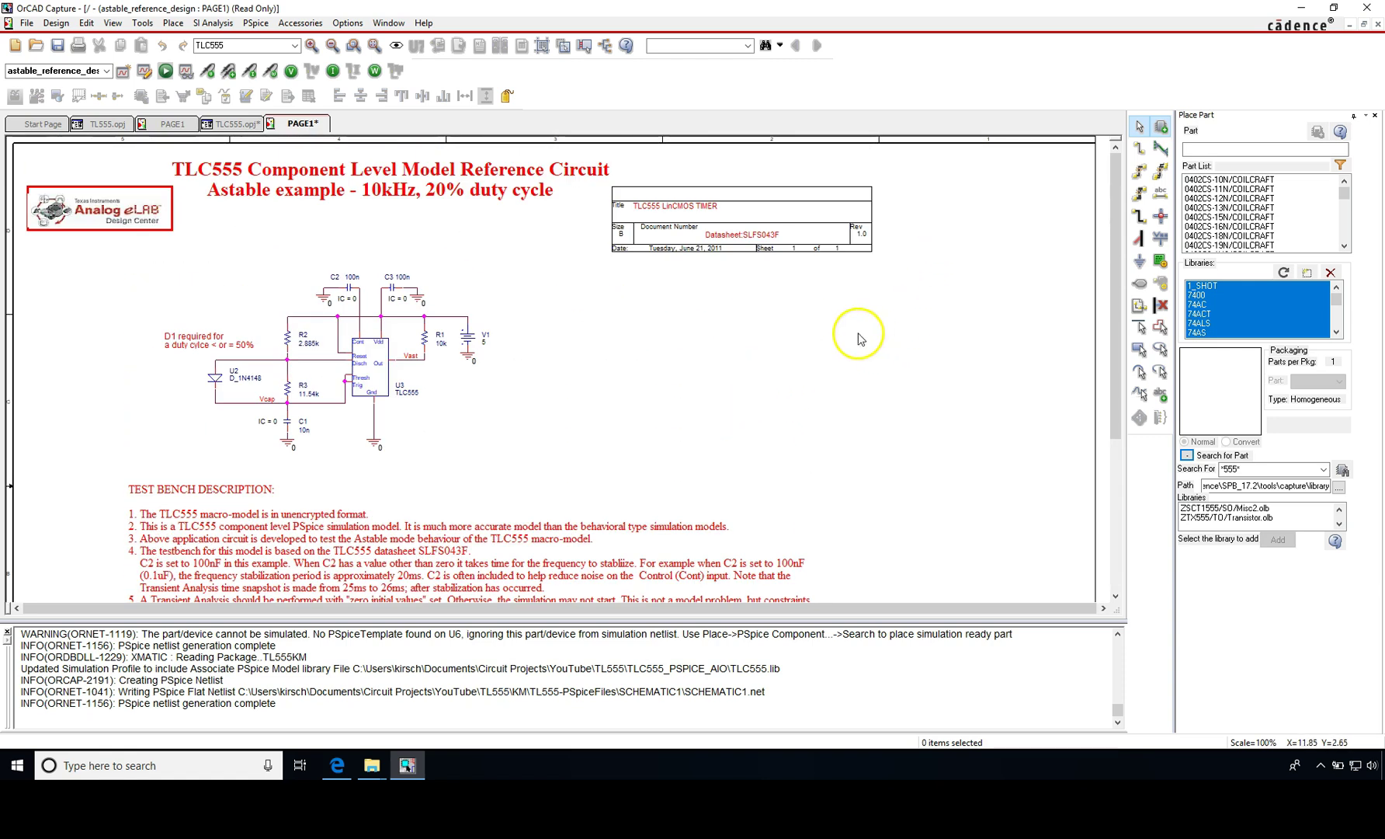
left_click(774, 355)
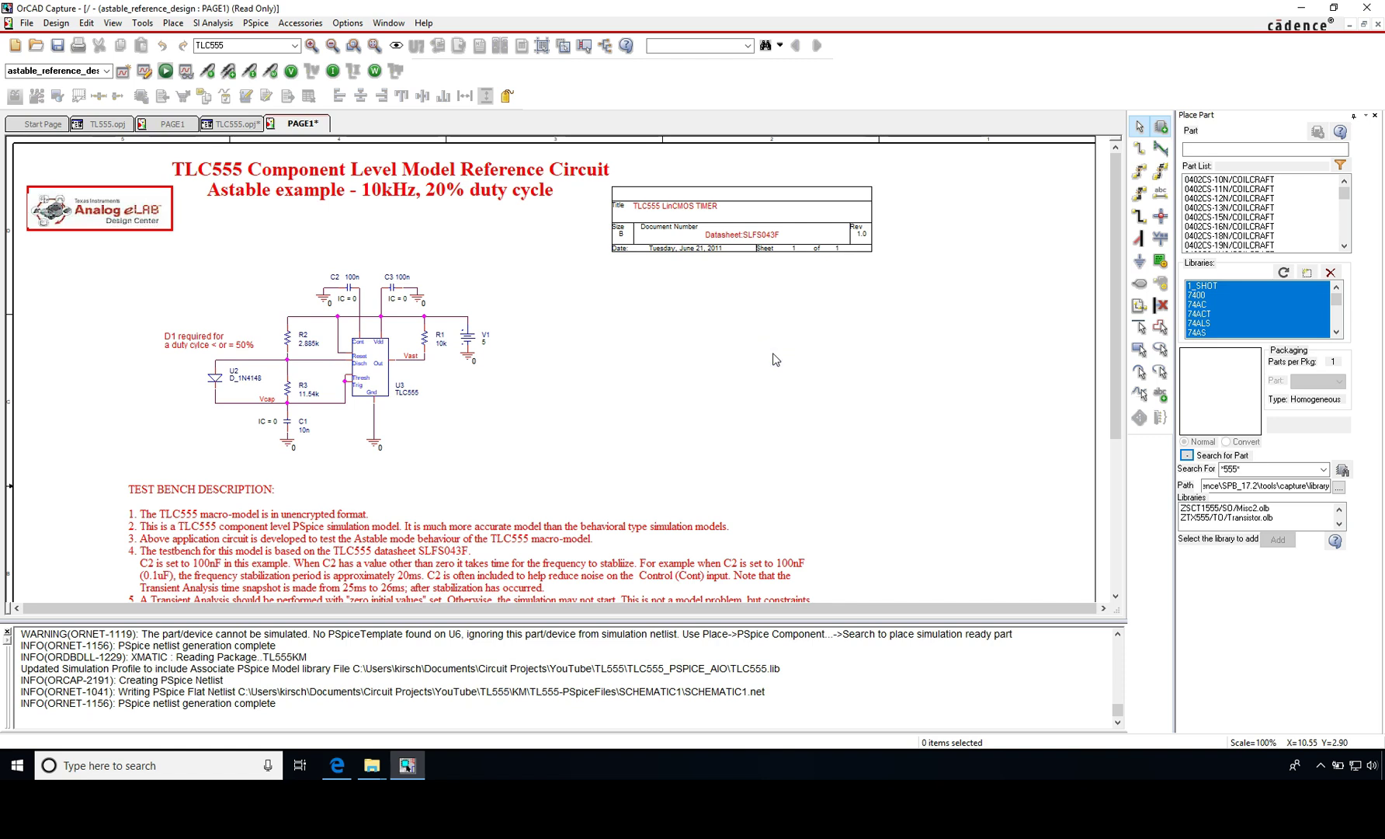